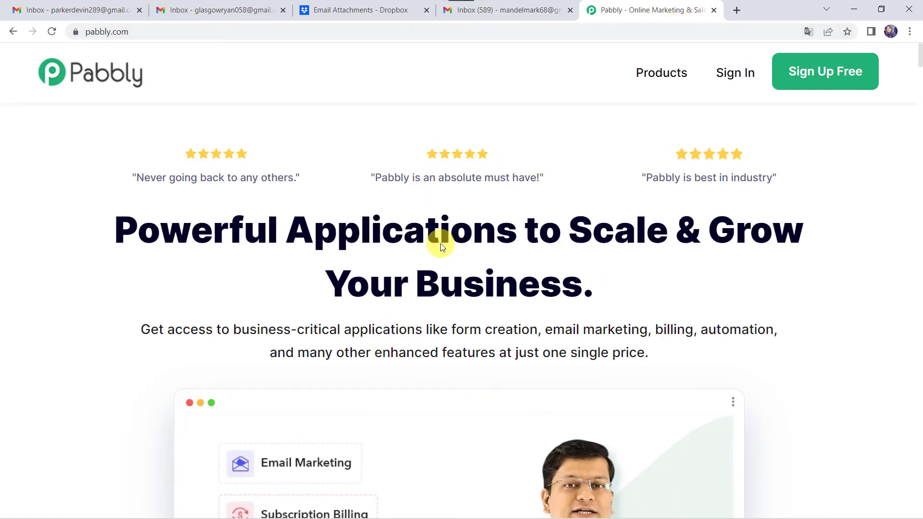
# Open the Pabbly Connect product page from the Products menu and scroll its landing page.
pyautogui.moveTo(665, 76)
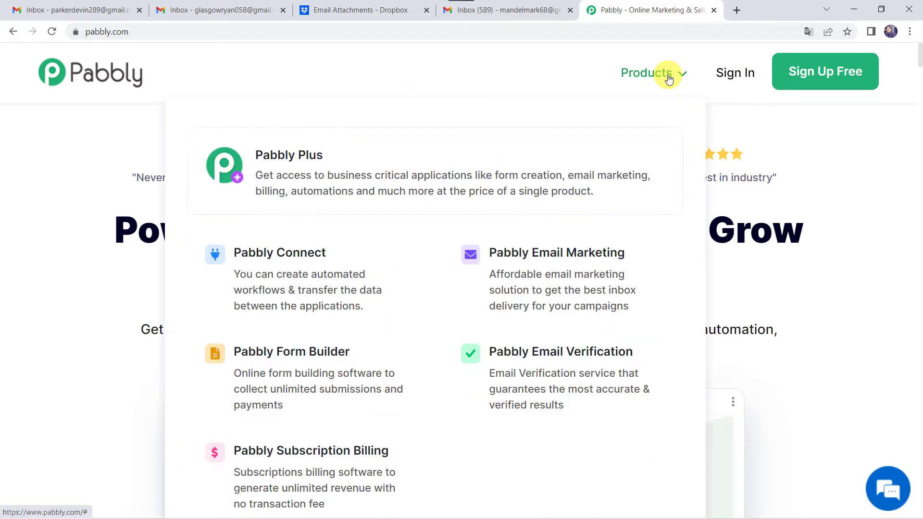
pyautogui.click(284, 274)
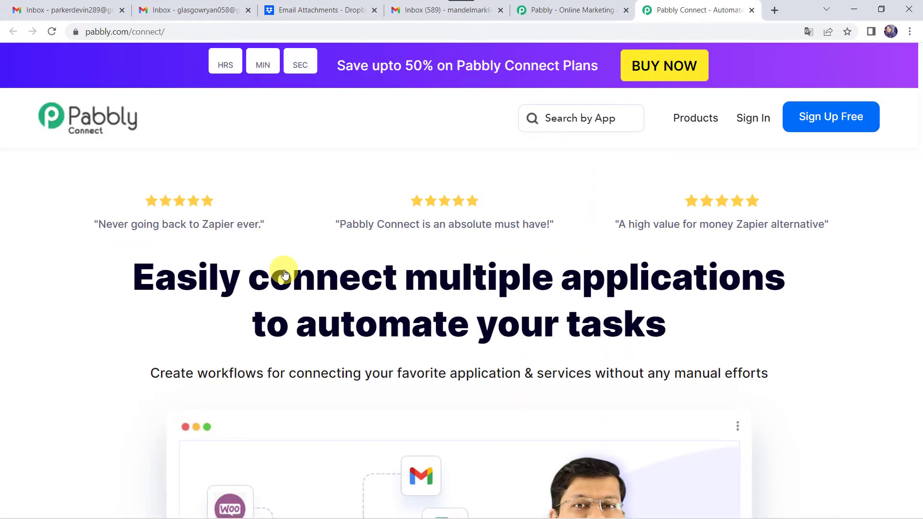
pyautogui.scroll(-3, 363, 378)
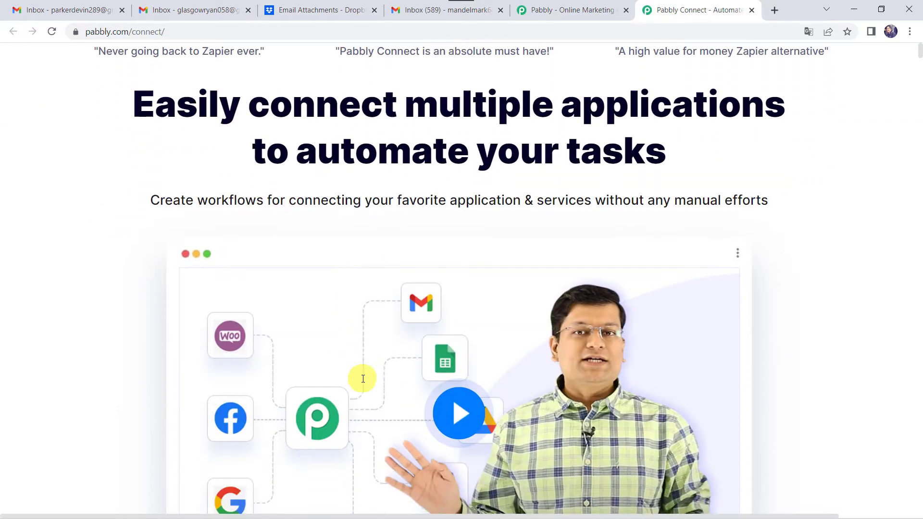
pyautogui.scroll(3, 361, 378)
pyautogui.hscroll(1, 362, 377)
pyautogui.hscroll(-1, 379, 374)
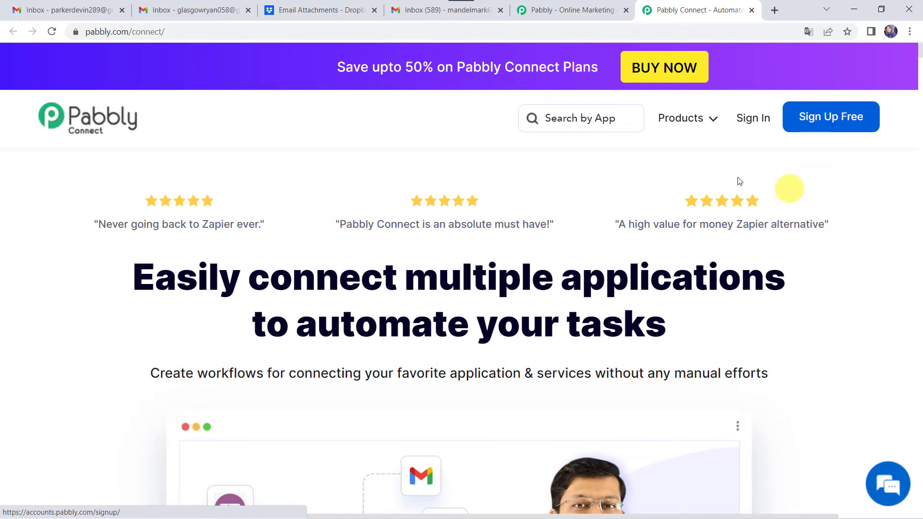
# Sign in and launch Pabbly Connect from All Apps to view the Home folder's workflows.
pyautogui.click(753, 119)
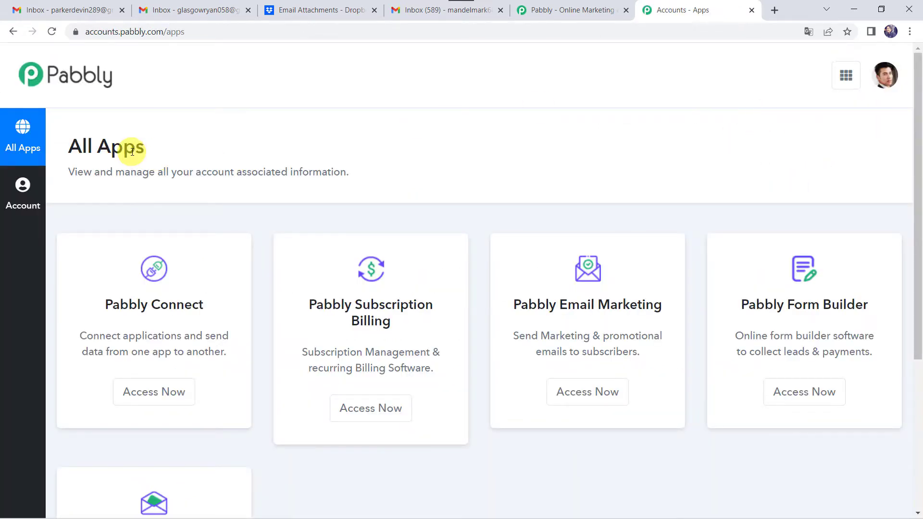
pyautogui.click(138, 392)
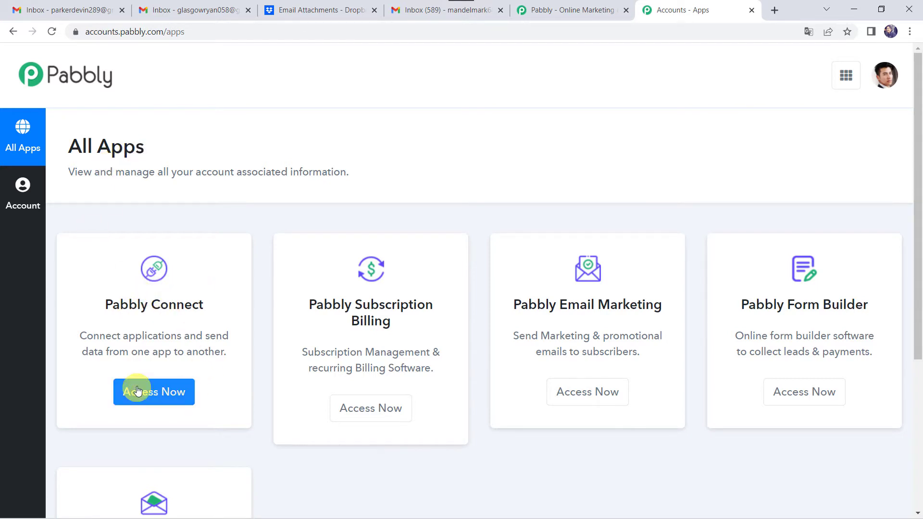
pyautogui.click(140, 392)
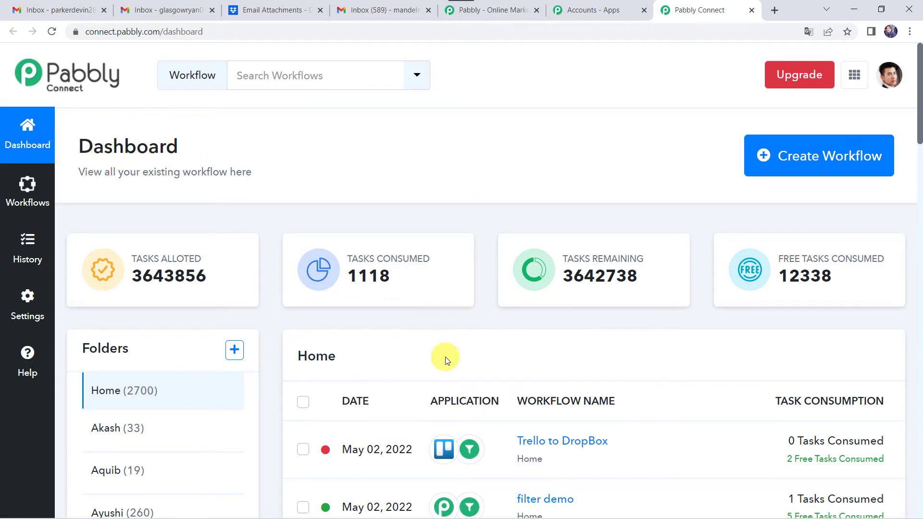
pyautogui.scroll(-6, 445, 357)
pyautogui.scroll(6, 445, 357)
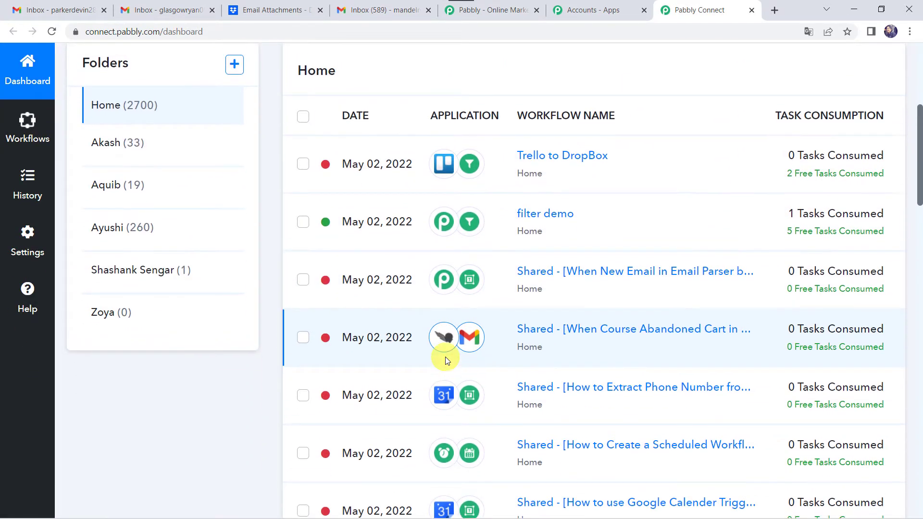
# Create a new workflow named 'Gmail to Dropbox Integration'.
pyautogui.click(820, 157)
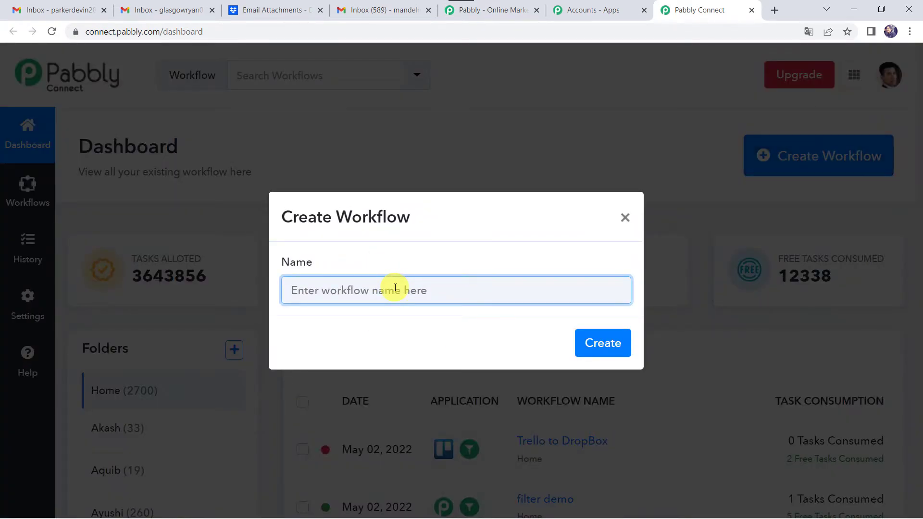
pyautogui.write('Gmail to Dropbox Integration')
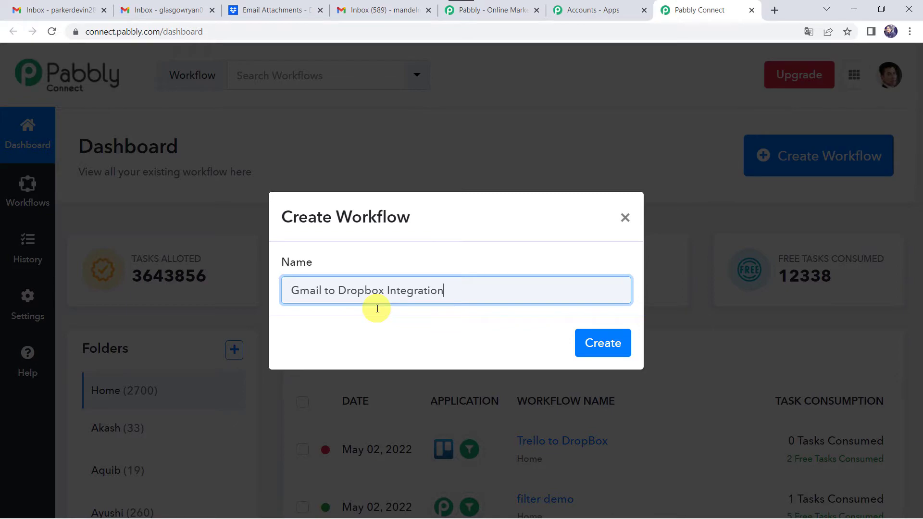
pyautogui.click(603, 343)
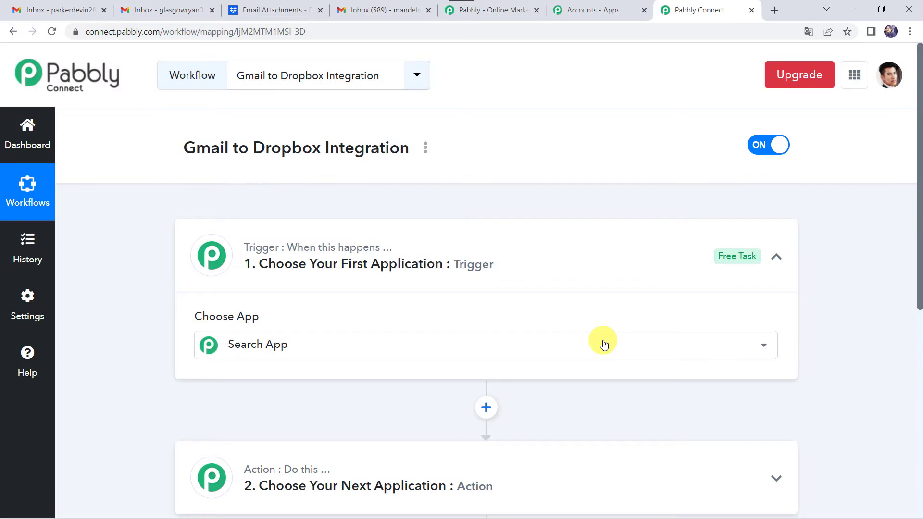
# Search 'Email' in the trigger step's app list and choose Email Parser.
pyautogui.click(604, 344)
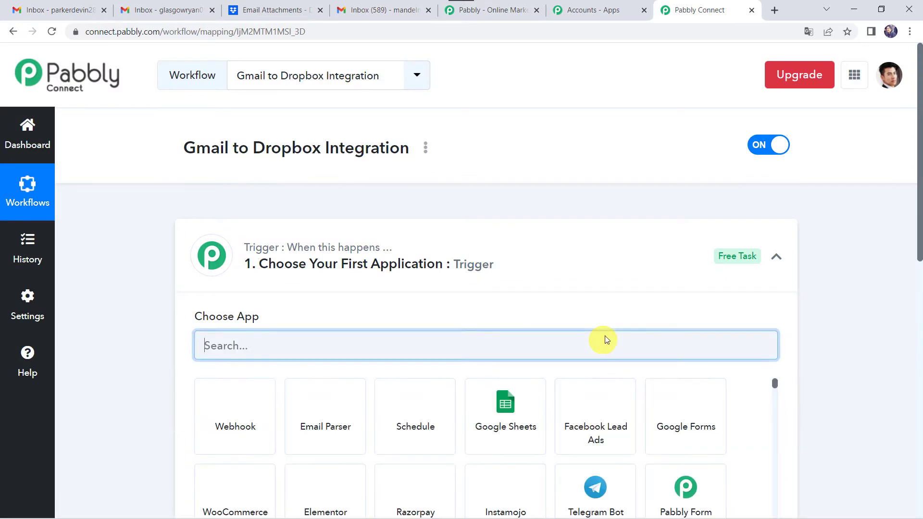
pyautogui.click(499, 255)
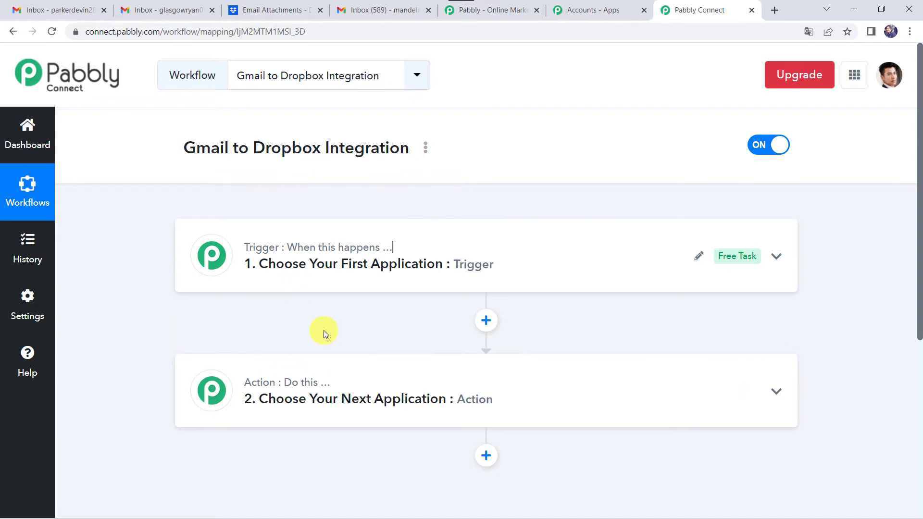
pyautogui.click(489, 262)
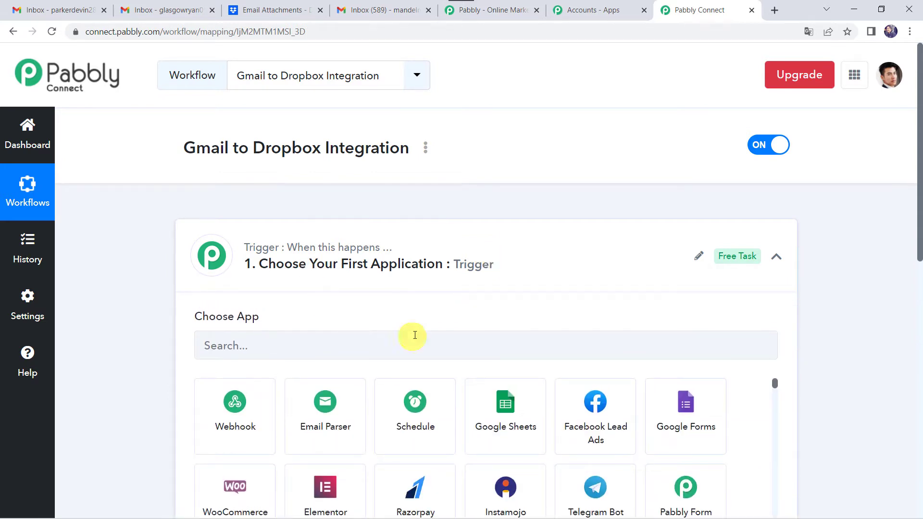
pyautogui.click(276, 347)
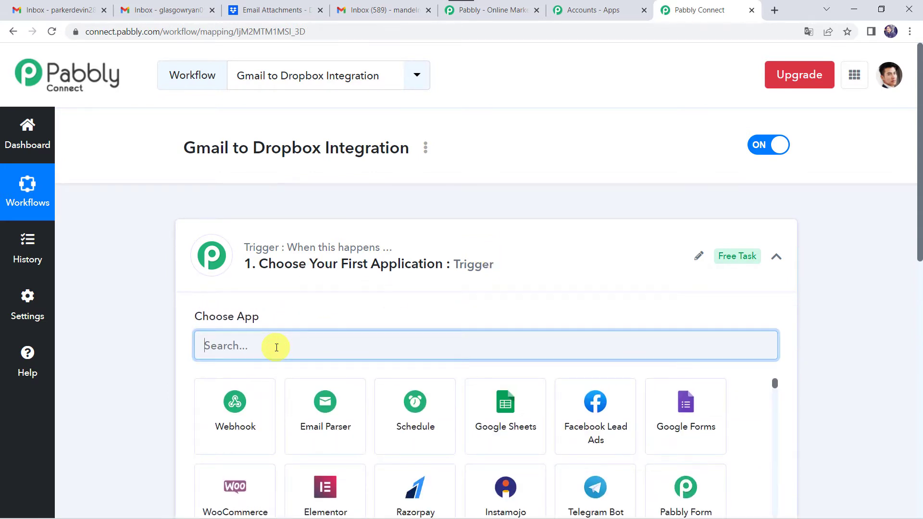
pyautogui.write('Email')
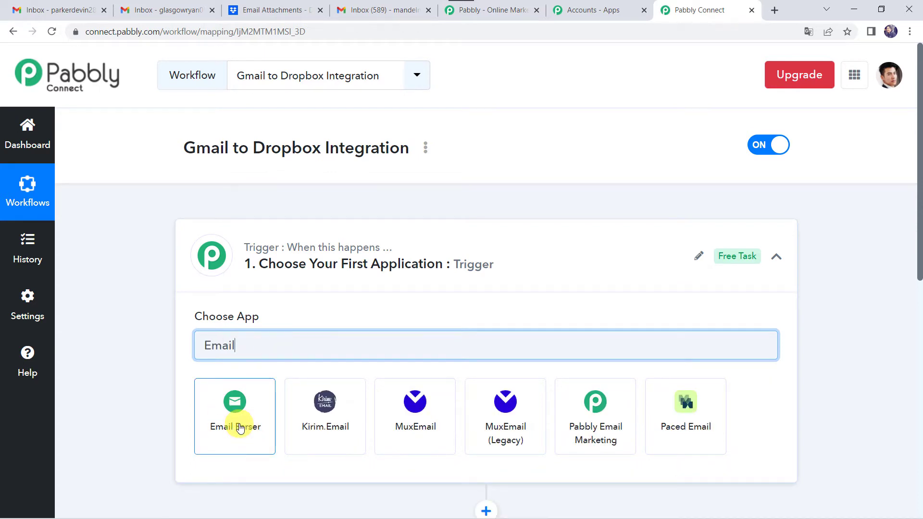
pyautogui.click(239, 424)
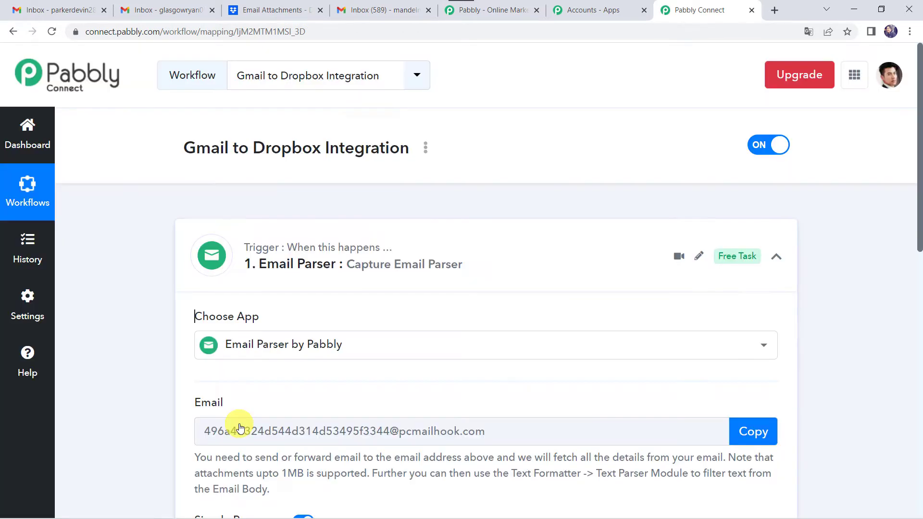
# Copy the Email Parser mailhook address and switch to the Gmail inbox tab.
pyautogui.scroll(-3, 223, 377)
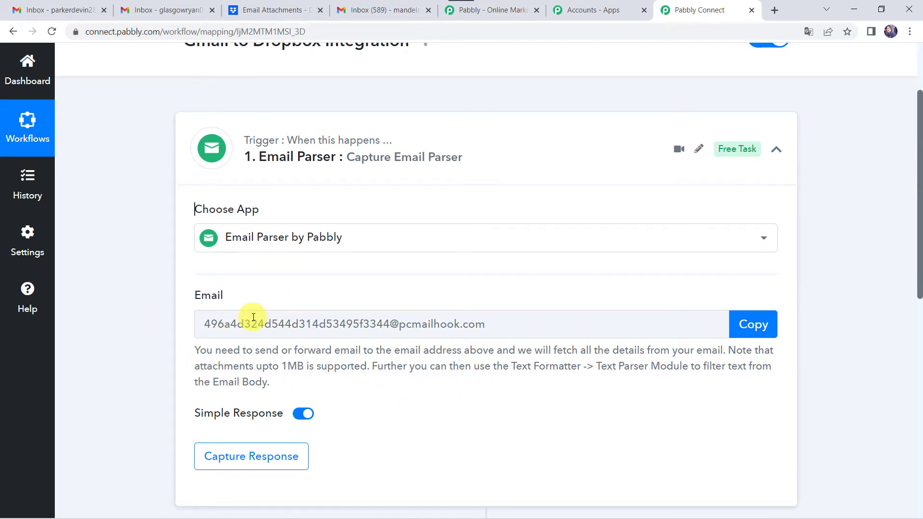
pyautogui.scroll(1, 251, 316)
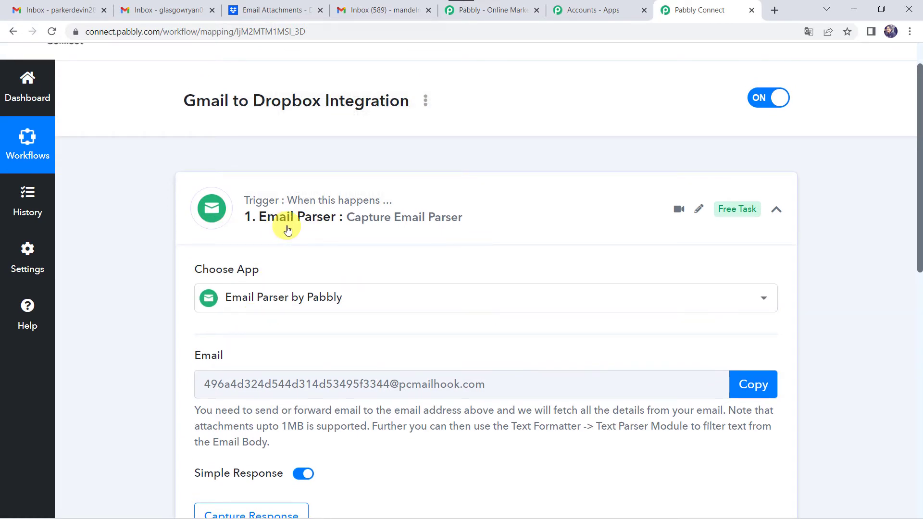
pyautogui.moveTo(290, 219)
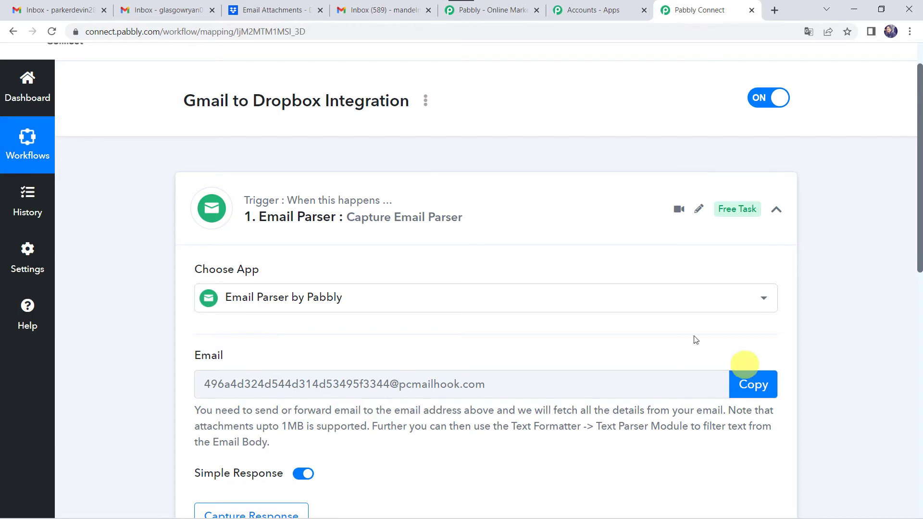
pyautogui.click(751, 391)
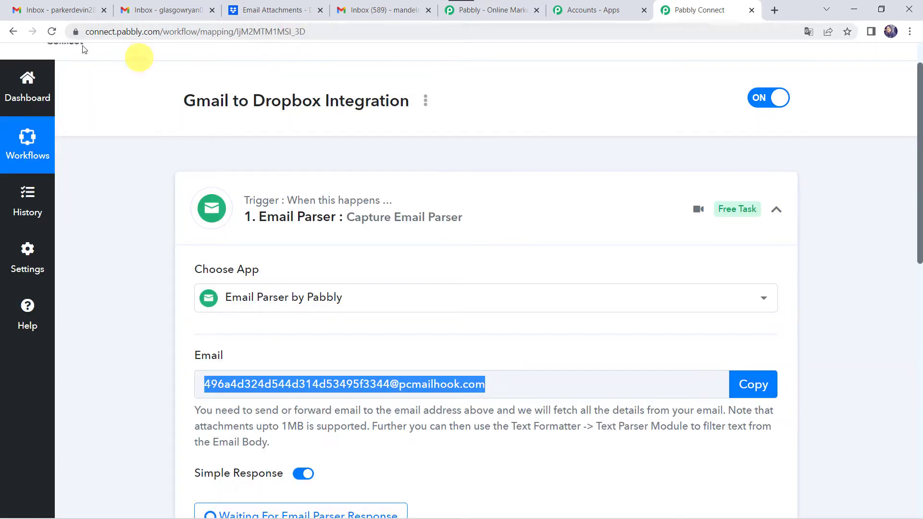
pyautogui.click(58, 6)
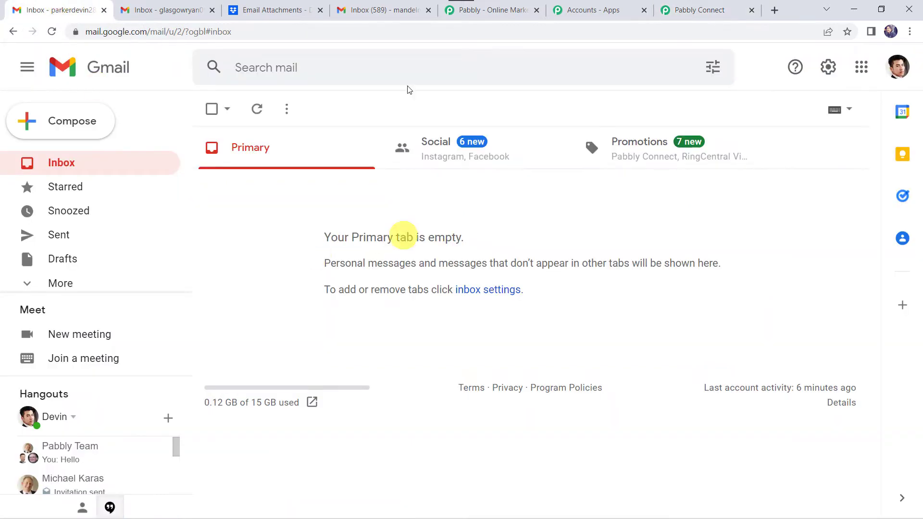
pyautogui.click(330, 135)
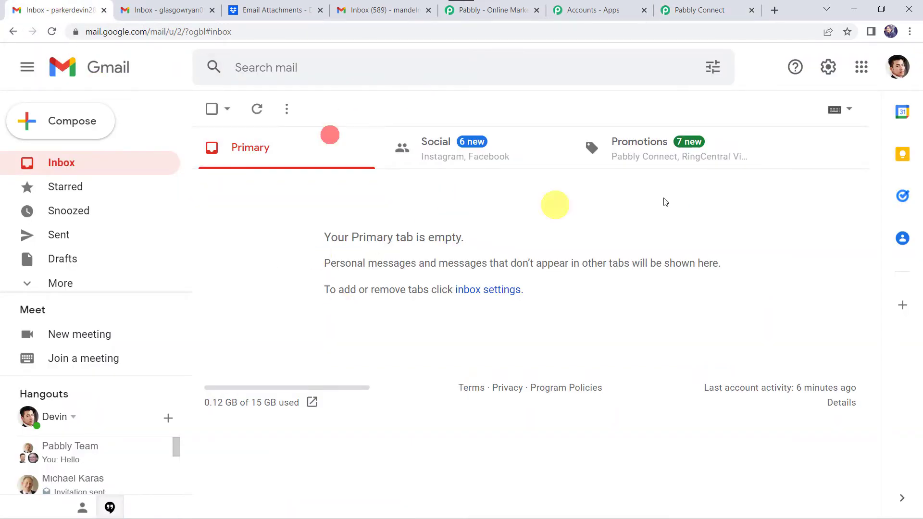
pyautogui.click(897, 68)
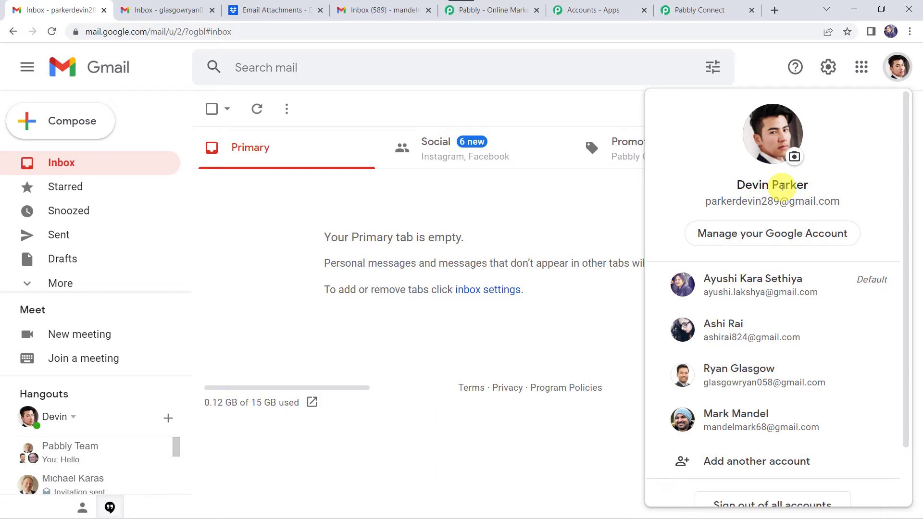
pyautogui.click(572, 218)
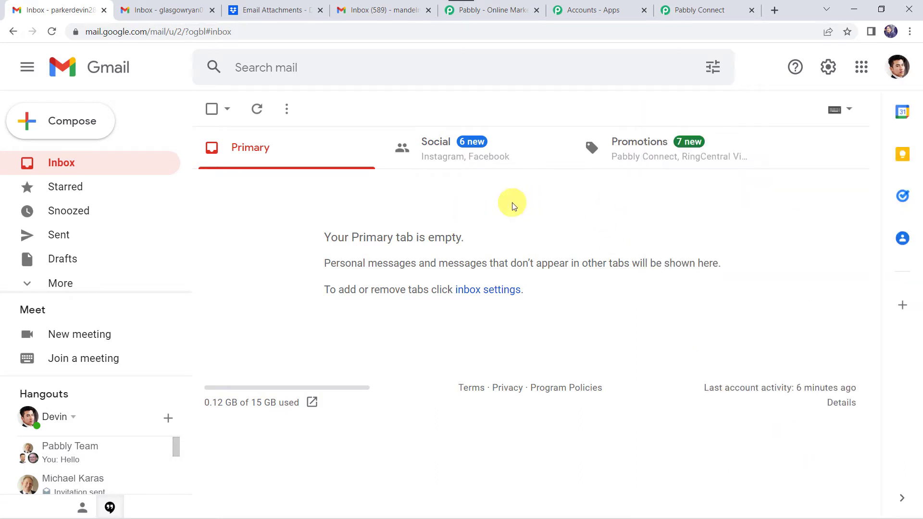
pyautogui.click(830, 69)
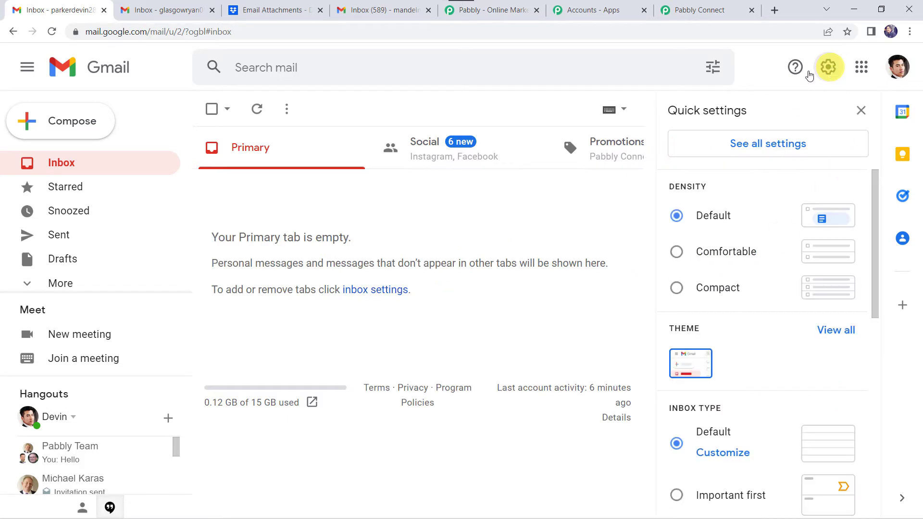
# Open the Add a forwarding address form under Gmail's Forwarding and POP/IMAP settings.
pyautogui.click(796, 146)
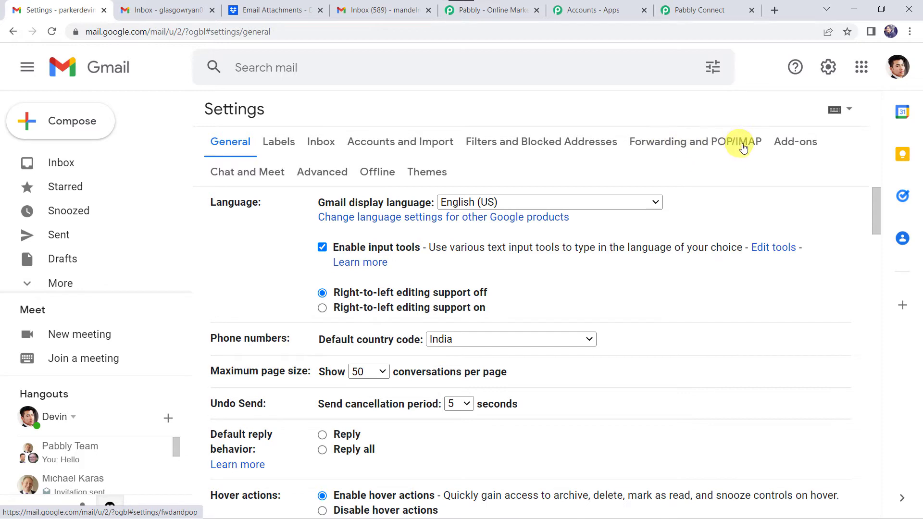
pyautogui.click(701, 149)
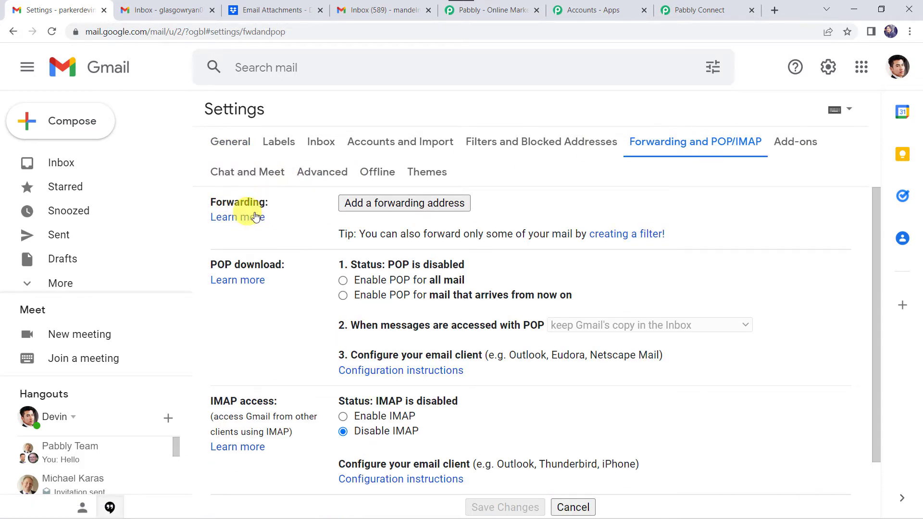
pyautogui.click(439, 207)
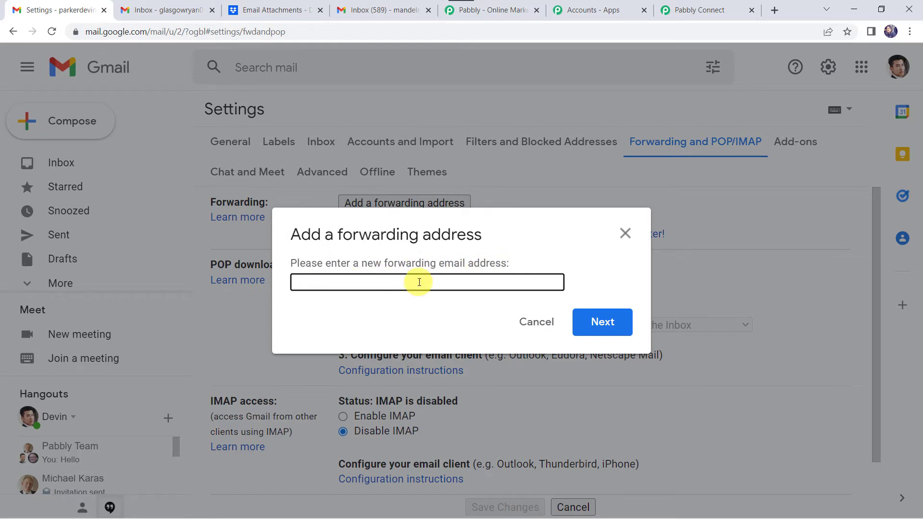
# Paste the copied Pabbly mailhook address into Gmail's forwarding address field.
pyautogui.click(704, 10)
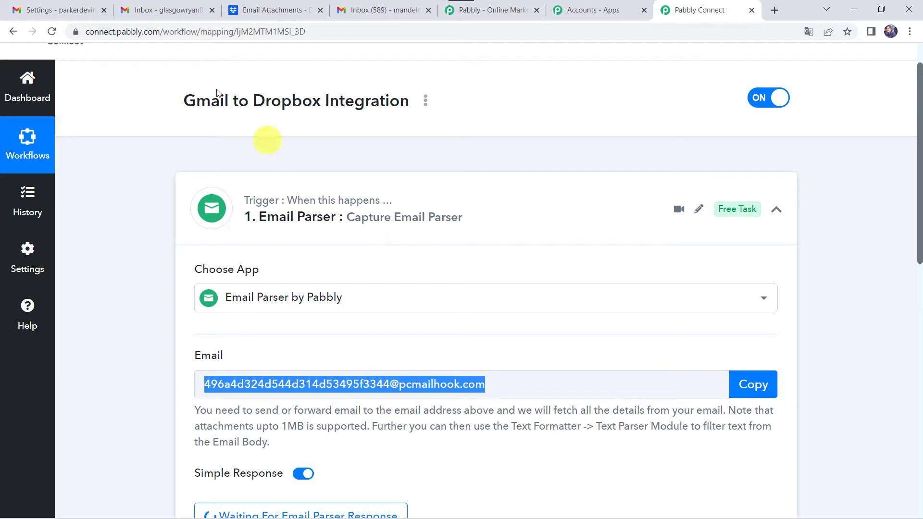
pyautogui.click(67, 10)
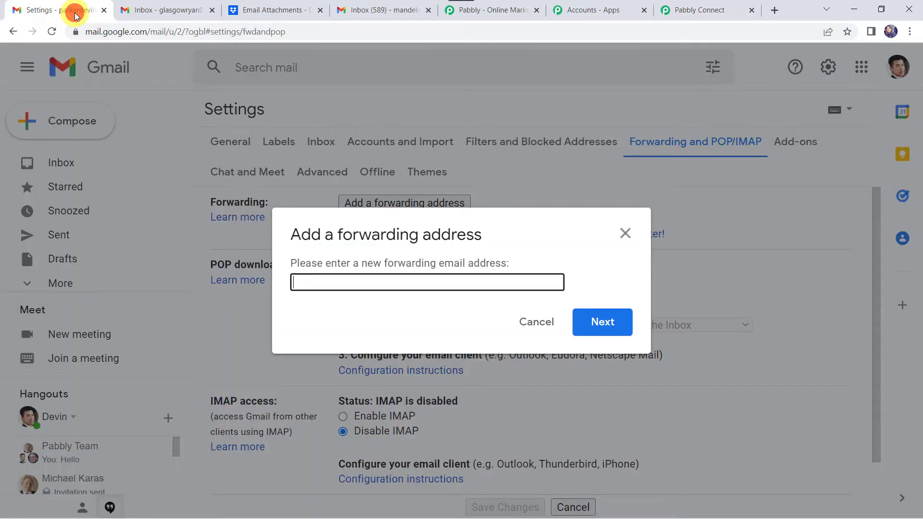
pyautogui.rightClick(327, 281)
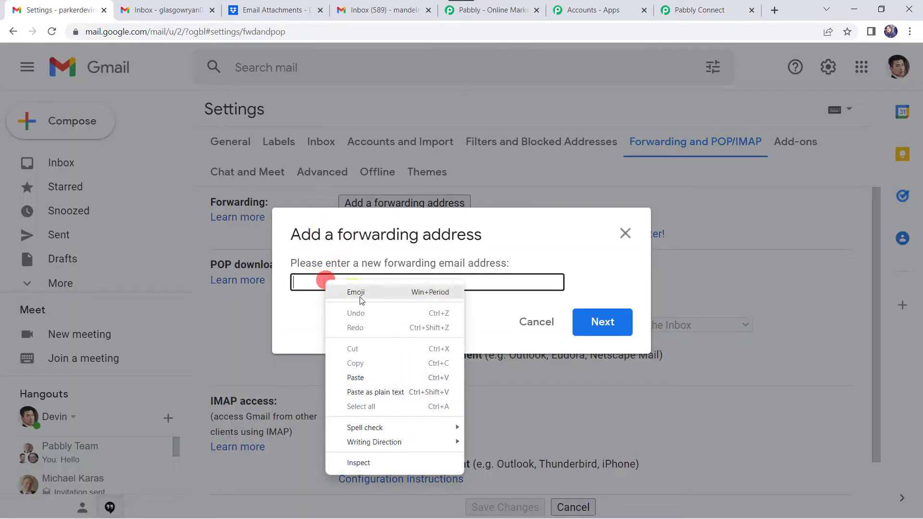
pyautogui.click(362, 378)
# Submit the forwarding address and proceed so Gmail sends a confirmation code.
pyautogui.click(601, 323)
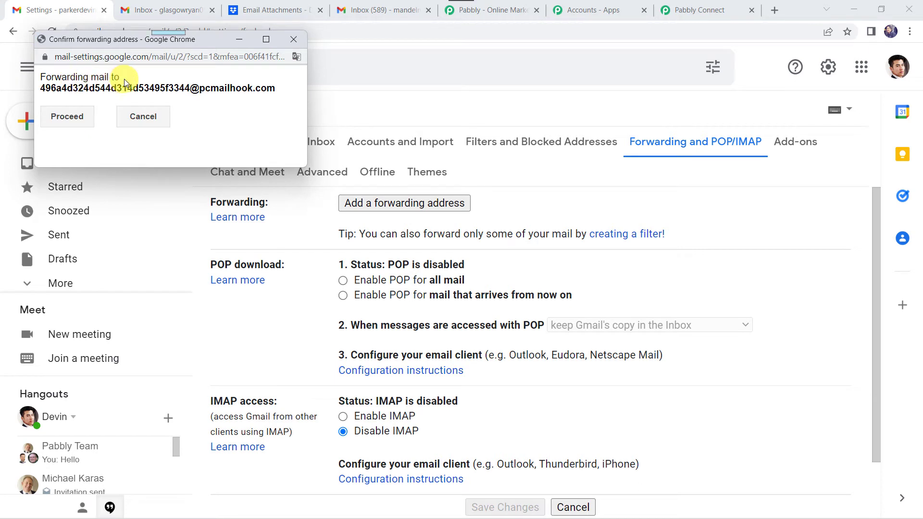
pyautogui.click(57, 119)
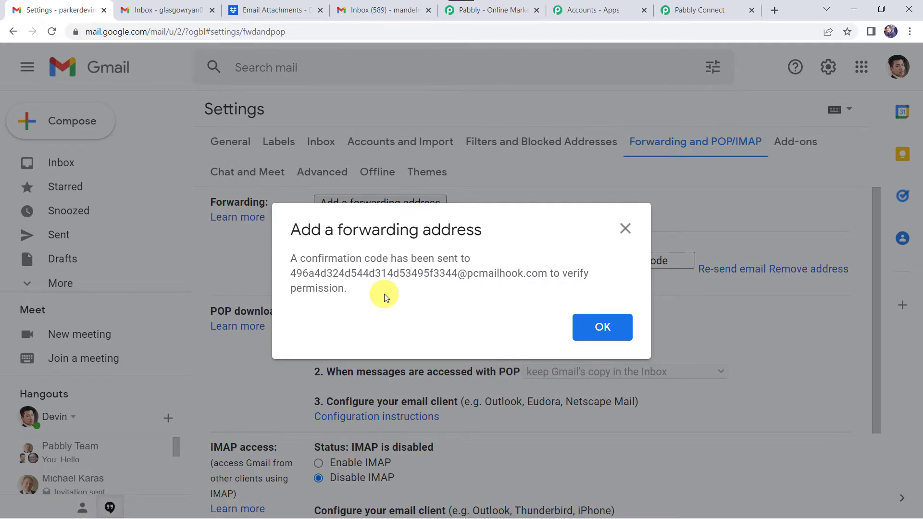
pyautogui.click(603, 329)
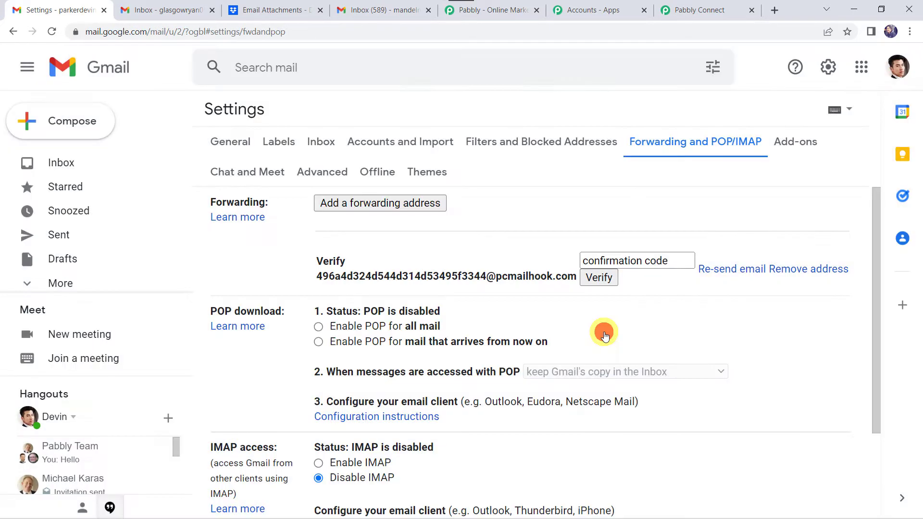
# In Pabbly Connect, expand the received email's Subject fields to read them.
pyautogui.click(704, 5)
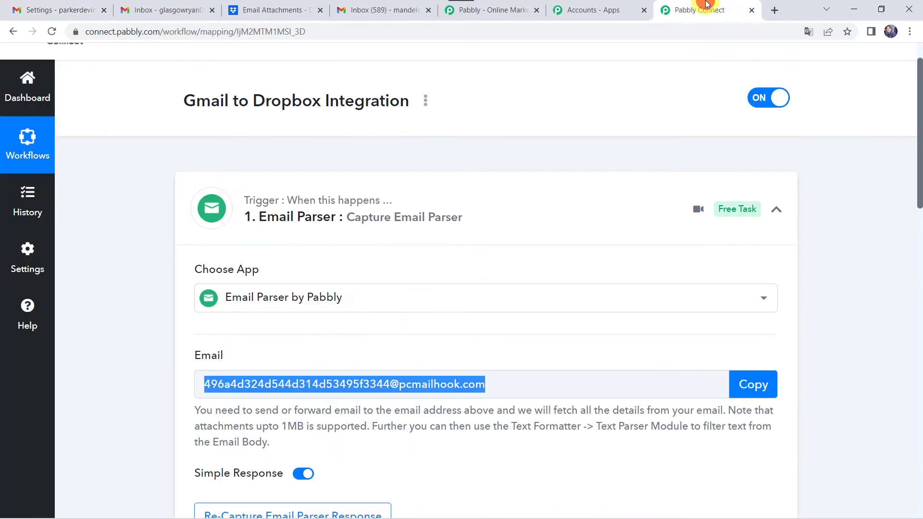
pyautogui.scroll(-5, 149, 391)
pyautogui.scroll(-4, 149, 391)
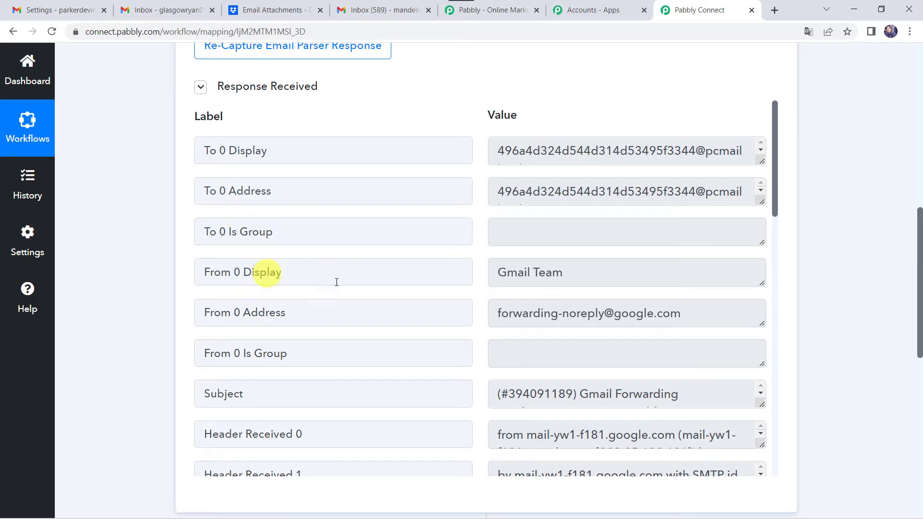
pyautogui.scroll(-5, 588, 277)
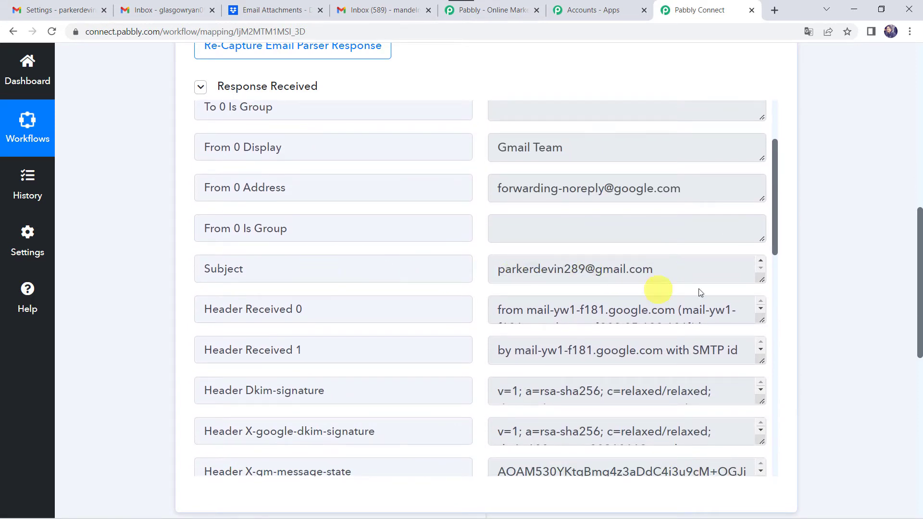
pyautogui.moveTo(765, 280); pyautogui.dragTo(751, 338)
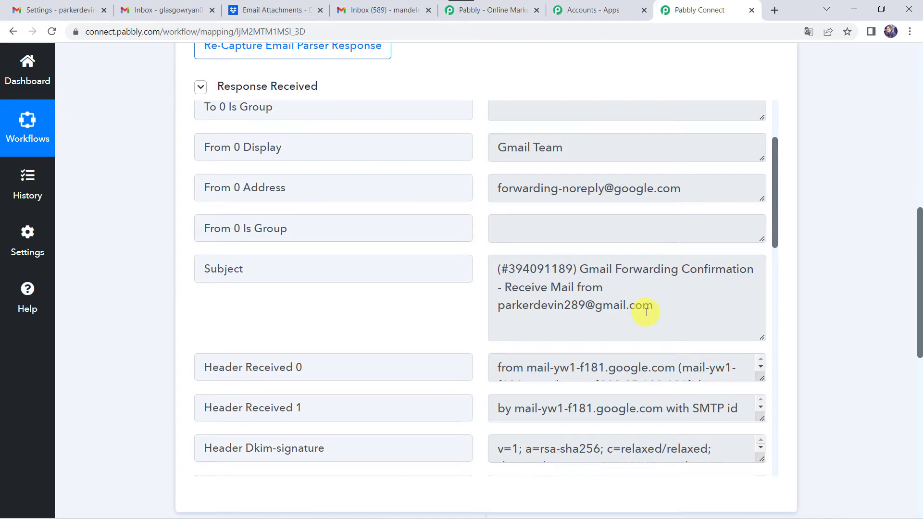
pyautogui.scroll(-8, 647, 312)
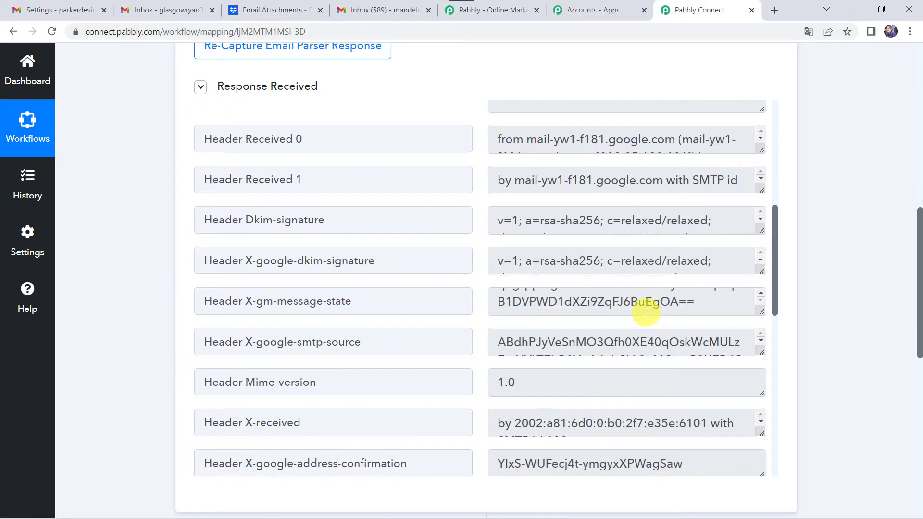
pyautogui.scroll(-6, 340, 321)
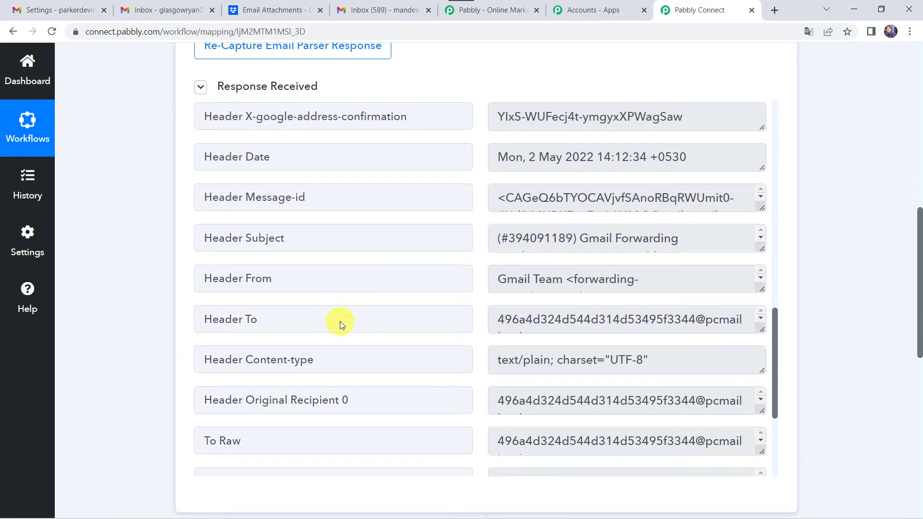
pyautogui.moveTo(763, 250); pyautogui.dragTo(763, 324)
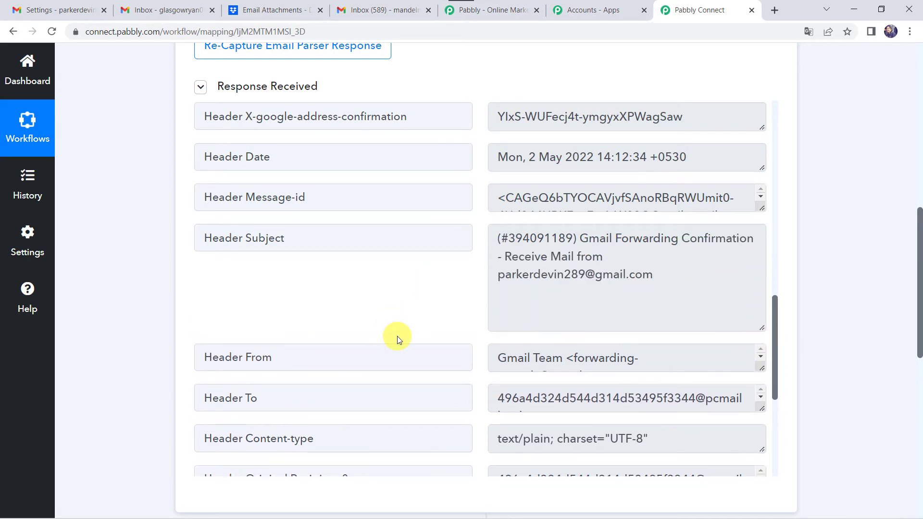
# Expand the Body Text field and select the Gmail confirmation code.
pyautogui.scroll(-5, 397, 339)
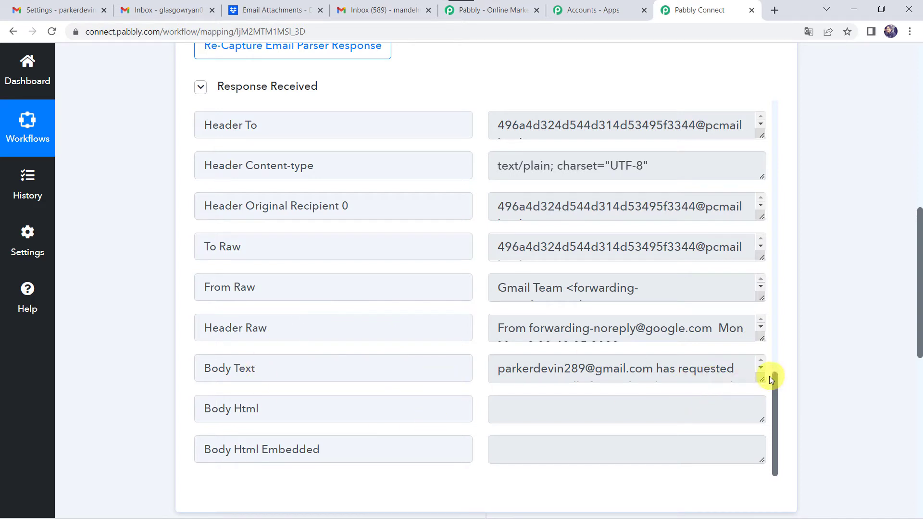
pyautogui.moveTo(763, 378); pyautogui.dragTo(763, 469)
pyautogui.scroll(-3, 596, 288)
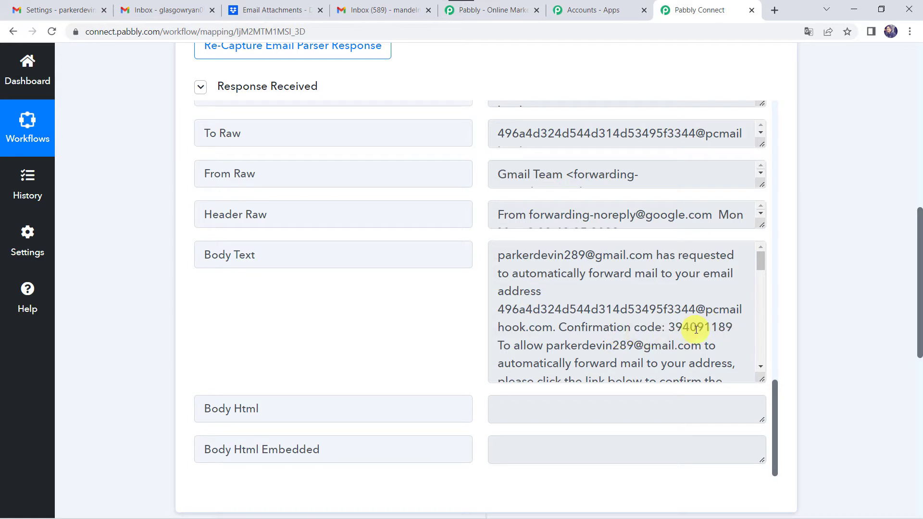
pyautogui.moveTo(670, 327); pyautogui.dragTo(733, 329)
pyautogui.hotkey('ctrl', 'c')
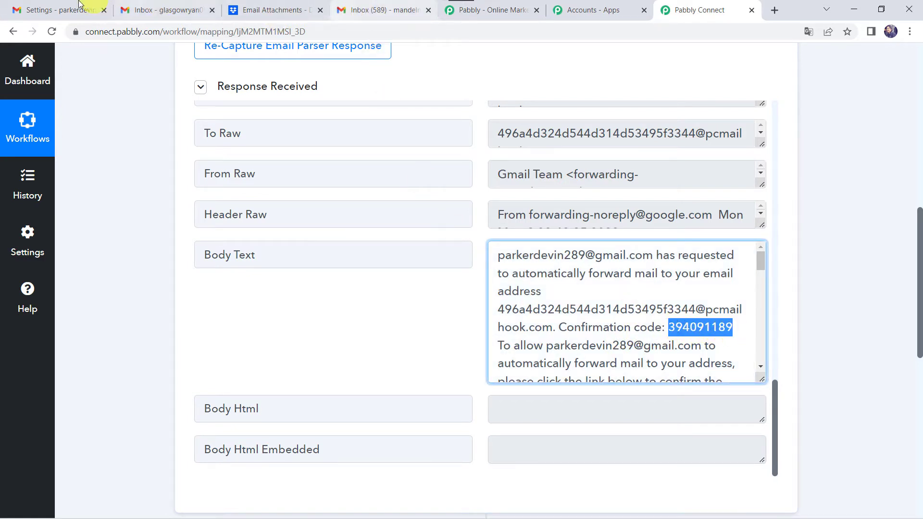
# Paste the confirmation code into Gmail's verification box and verify the mailhook forwarding address.
pyautogui.click(64, 4)
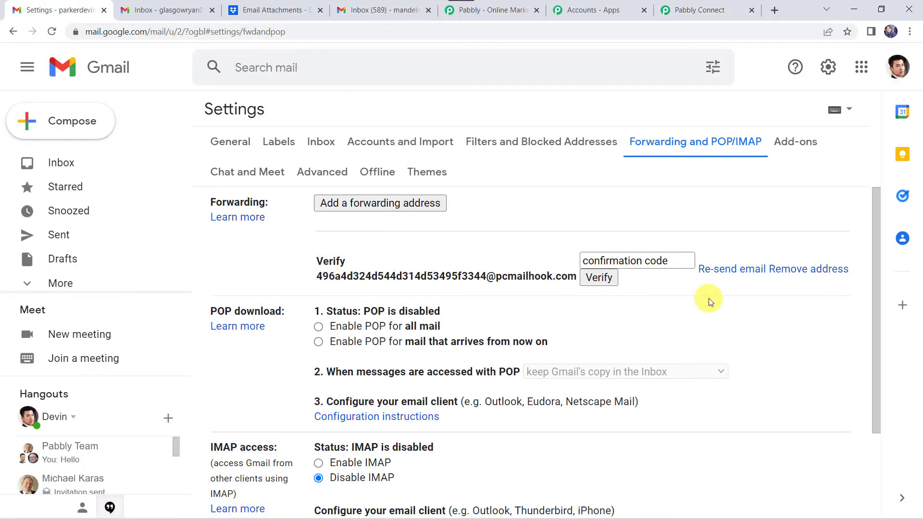
pyautogui.click(641, 260)
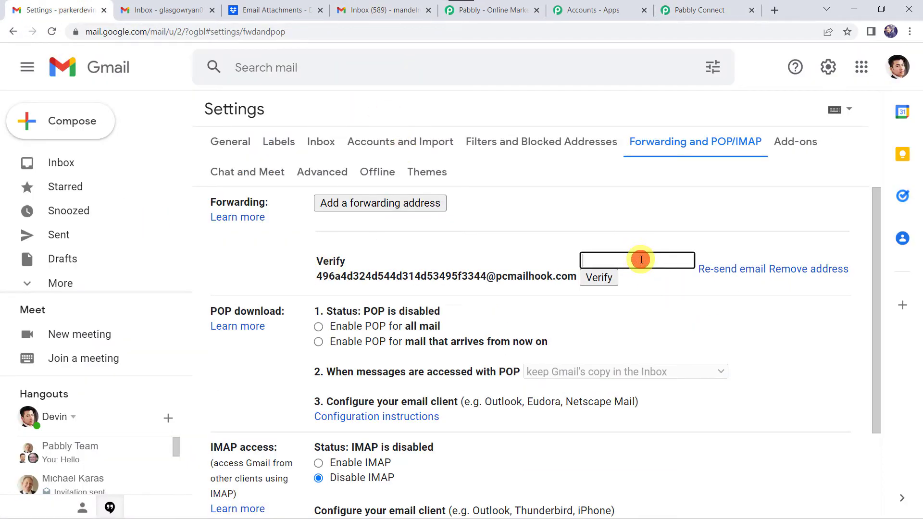
pyautogui.rightClick(642, 260)
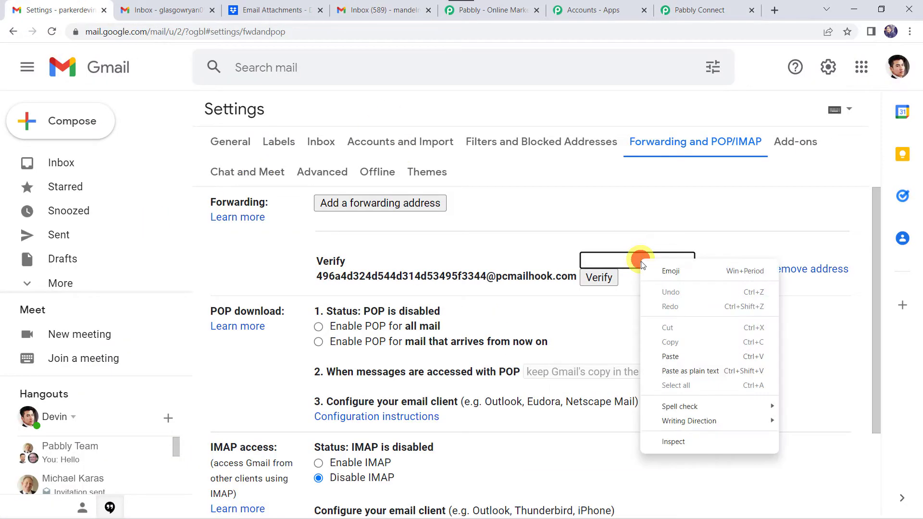
pyautogui.click(656, 356)
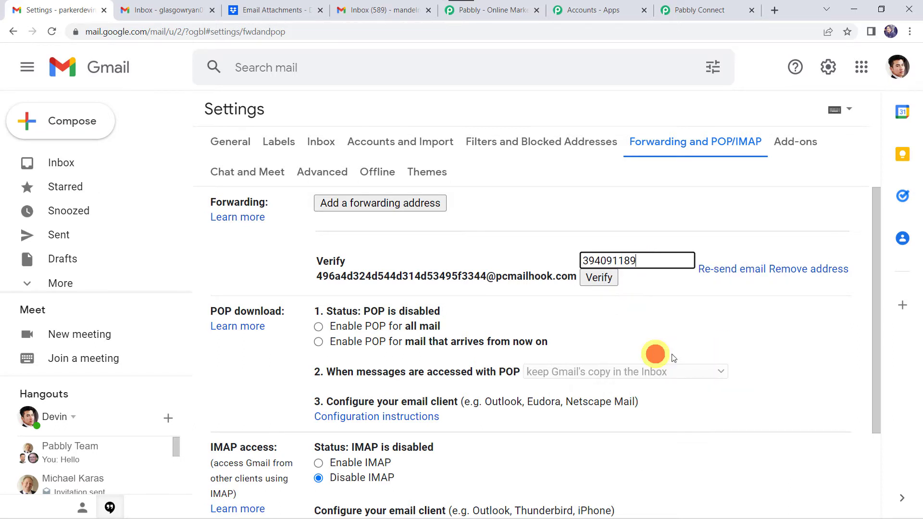
pyautogui.click(587, 279)
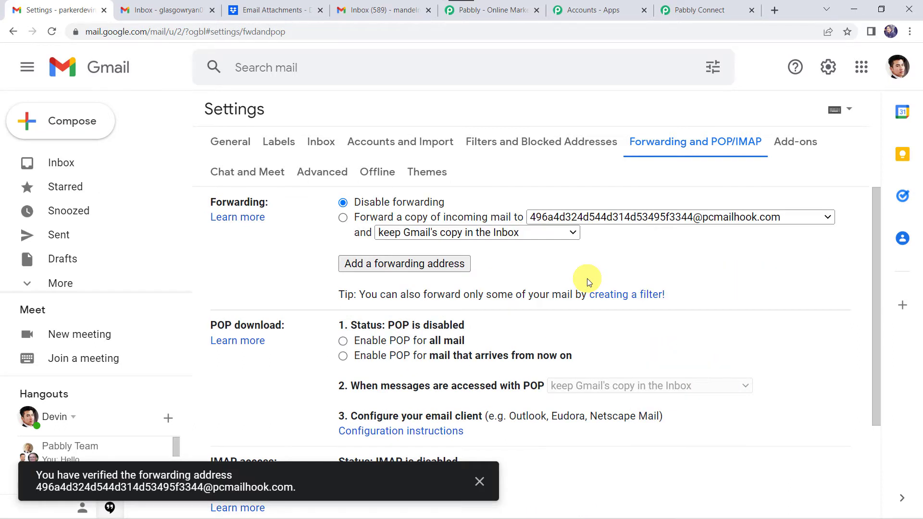
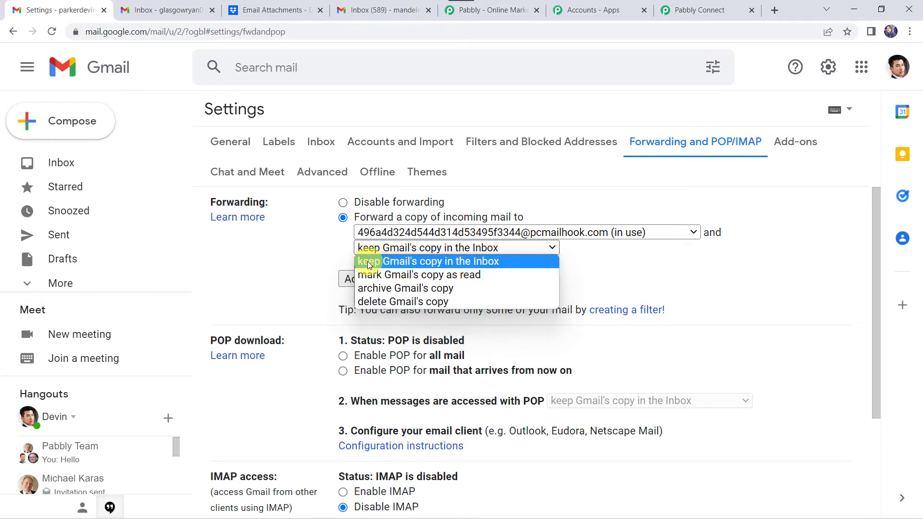
# Keep Gmail's copy of forwarded mail in the Inbox and save the forwarding settings.
pyautogui.click(451, 268)
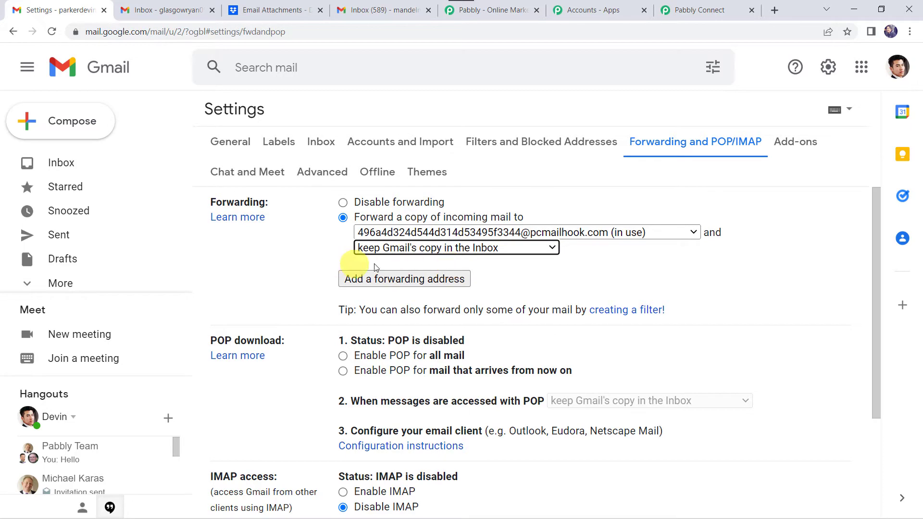
pyautogui.scroll(-3, 310, 262)
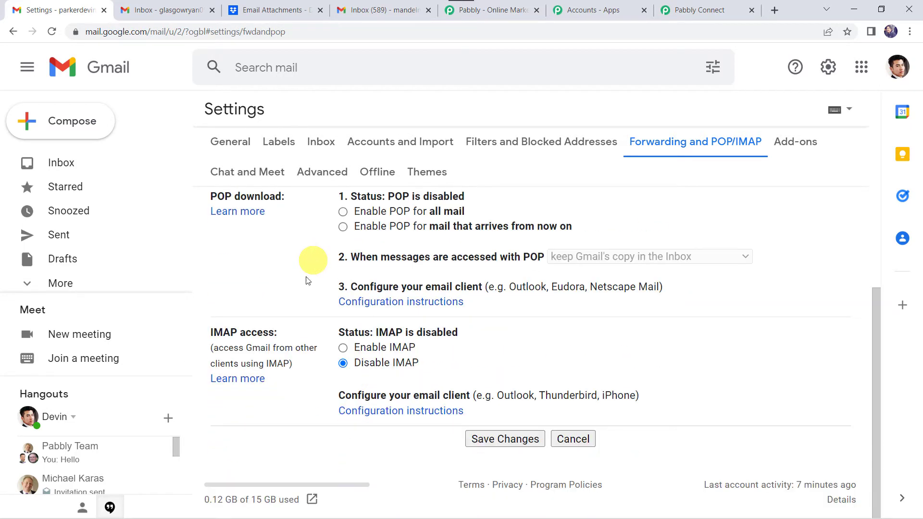
pyautogui.click(516, 442)
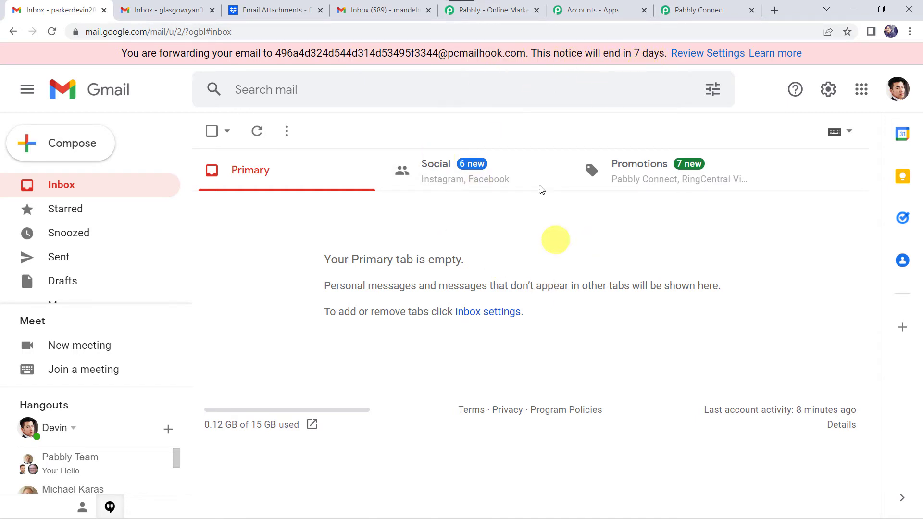
# Re-capture the Email Parser response in Pabbly Connect, then return to the forwarding Gmail inbox.
pyautogui.click(673, 10)
pyautogui.scroll(4, 322, 214)
pyautogui.scroll(5, 148, 158)
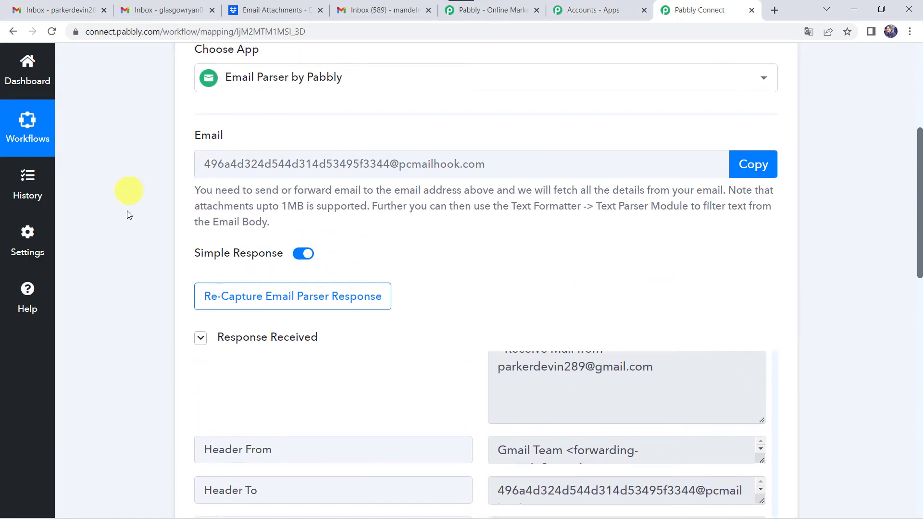
pyautogui.click(313, 303)
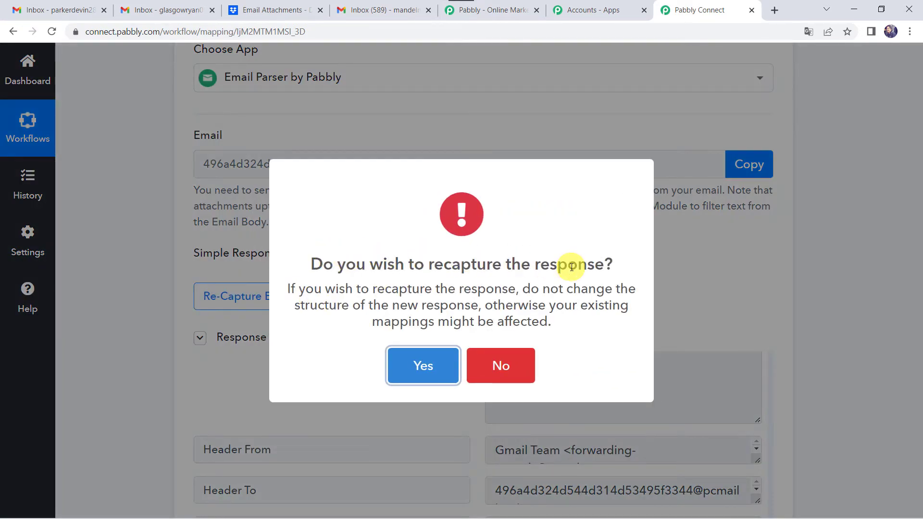
pyautogui.click(429, 367)
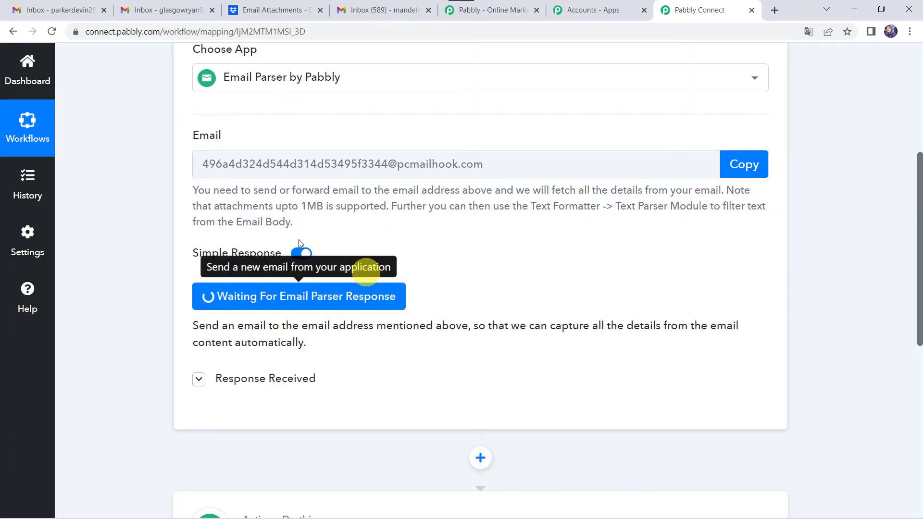
pyautogui.click(54, 15)
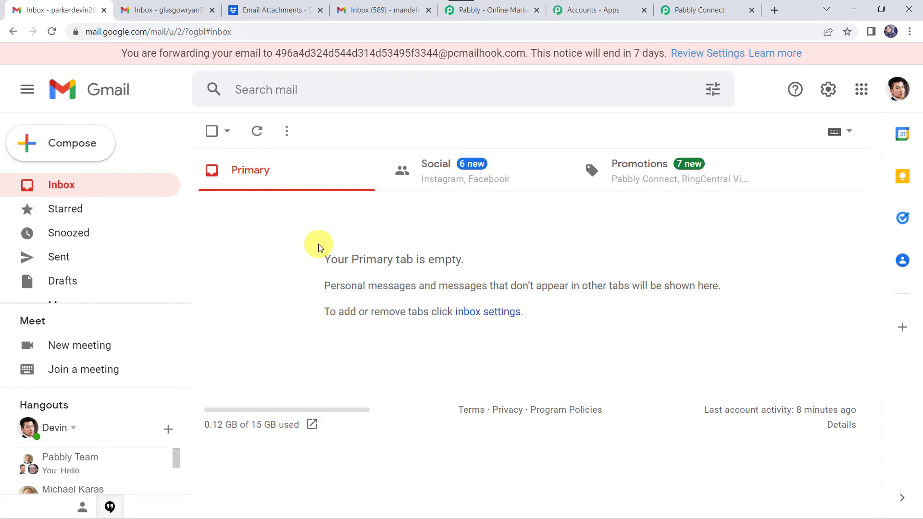
# Start a new email from the second Gmail account after checking which account is signed in.
pyautogui.click(169, 5)
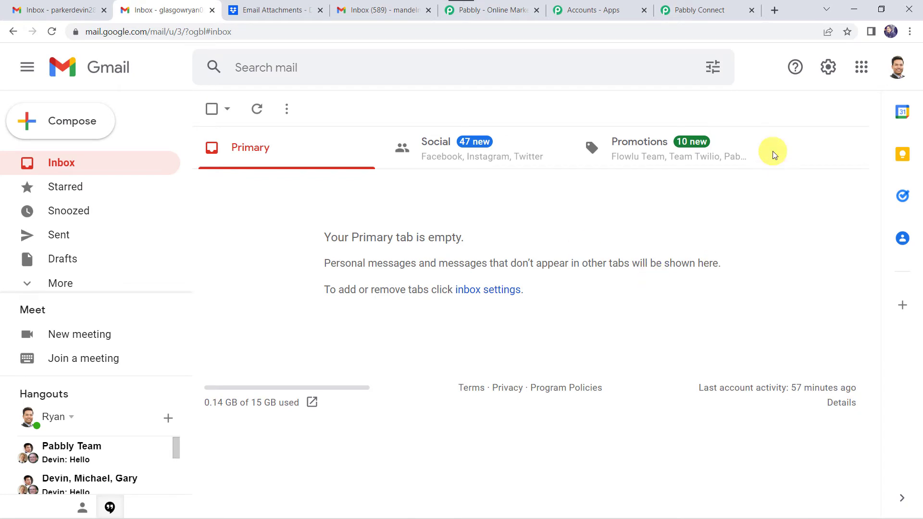
pyautogui.click(896, 68)
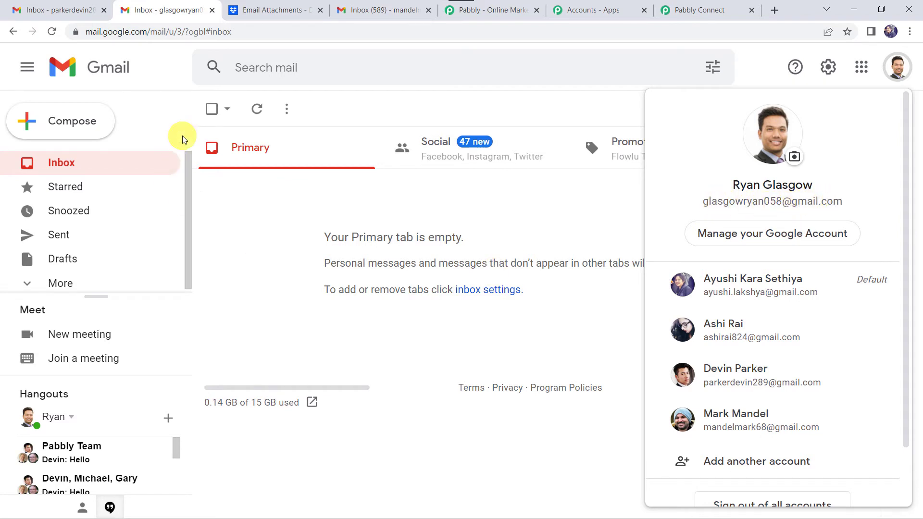
pyautogui.click(52, 127)
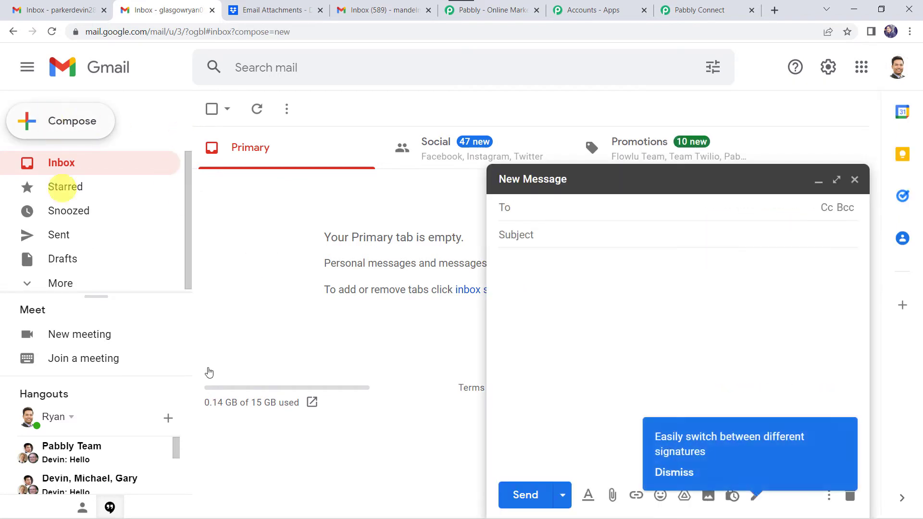
pyautogui.click(552, 210)
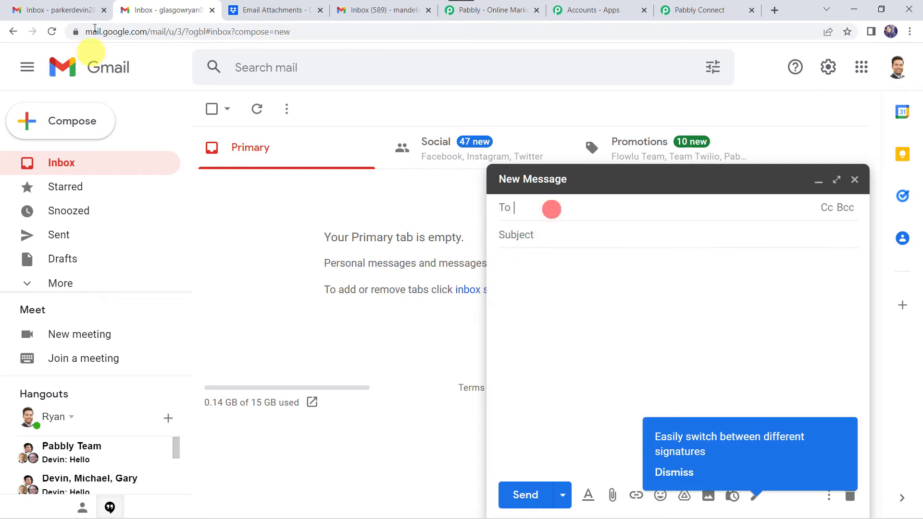
# Copy the forwarding account's email address and put it in the draft's recipient field.
pyautogui.click(60, 8)
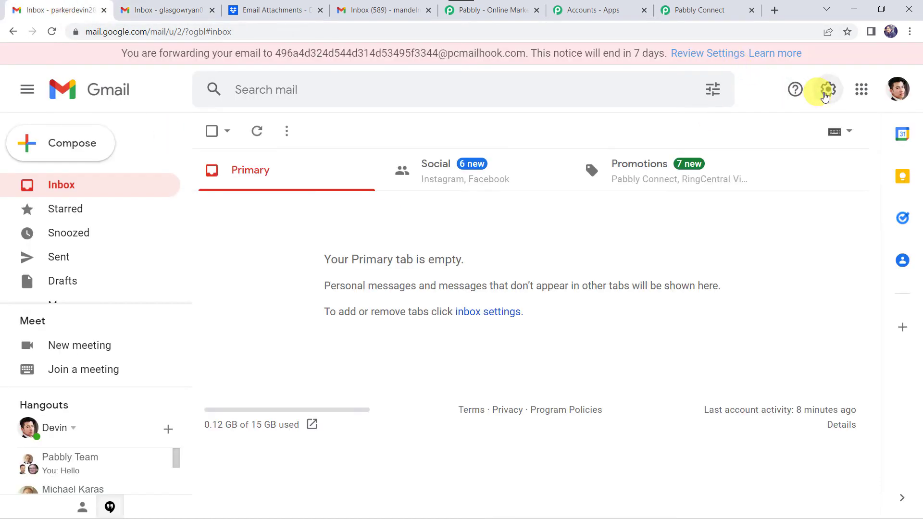
pyautogui.click(897, 90)
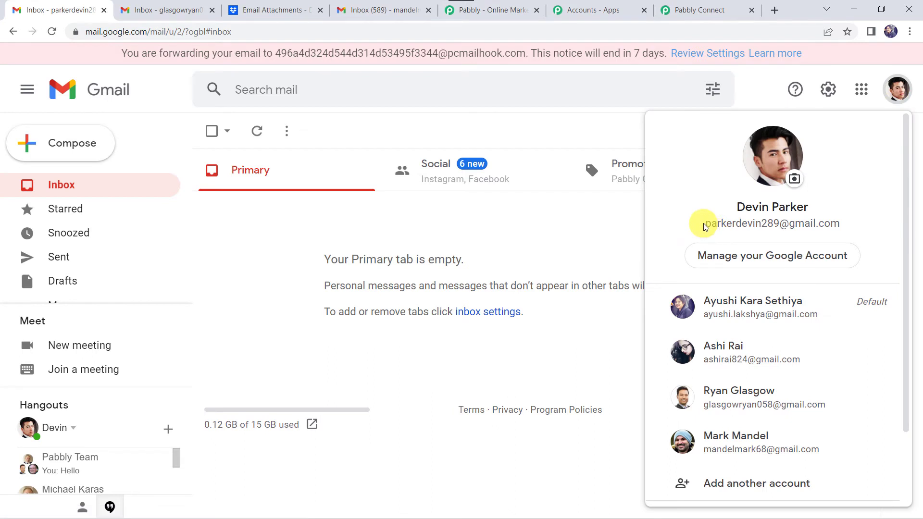
pyautogui.moveTo(704, 226); pyautogui.dragTo(848, 225)
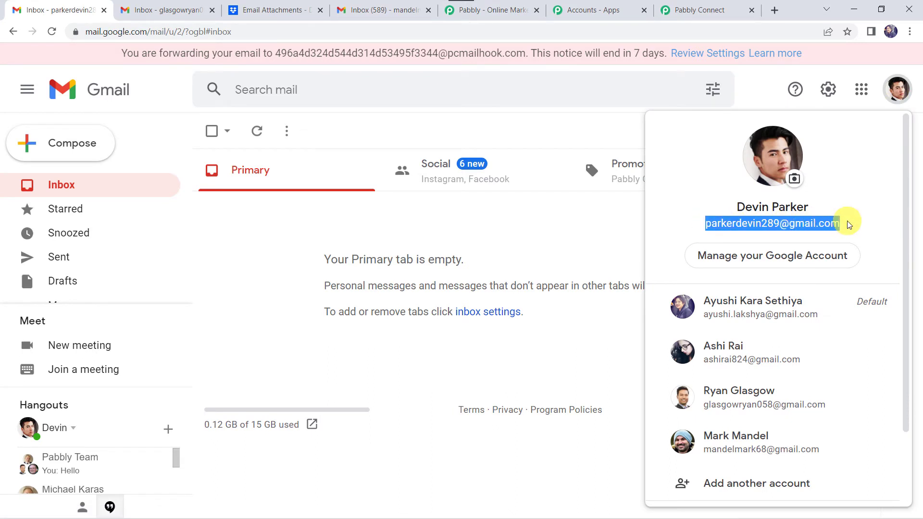
pyautogui.click(165, 10)
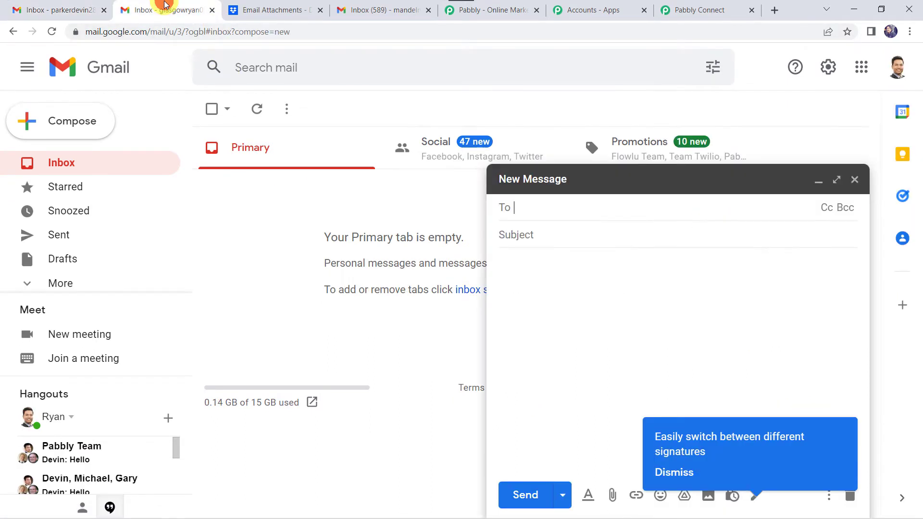
pyautogui.click(546, 211)
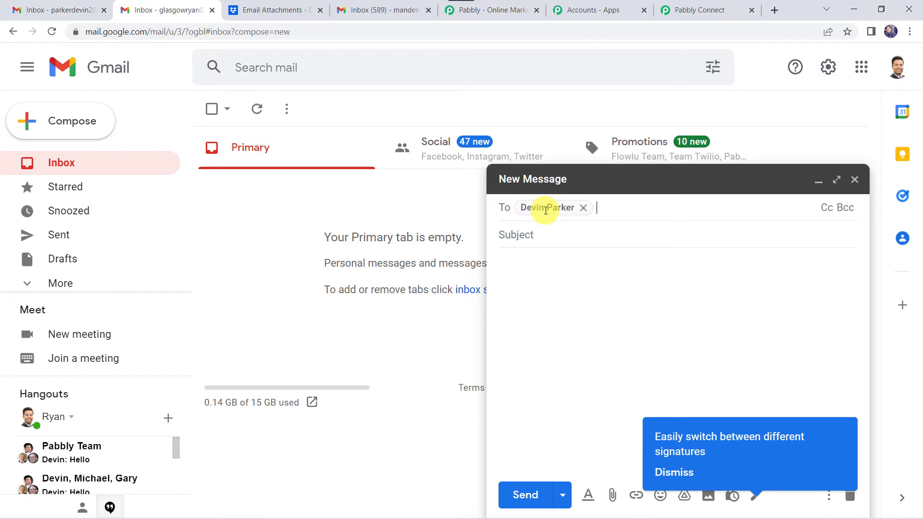
# Give the draft subject 'Resume' and a greeting saying the resume is attached for reference.
pyautogui.click(664, 469)
pyautogui.click(527, 237)
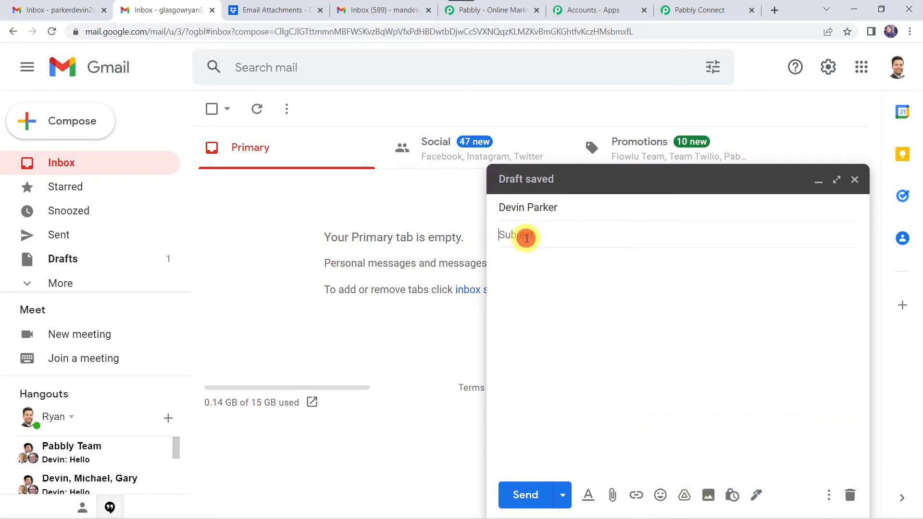
pyautogui.write('Resume')
pyautogui.click(515, 270)
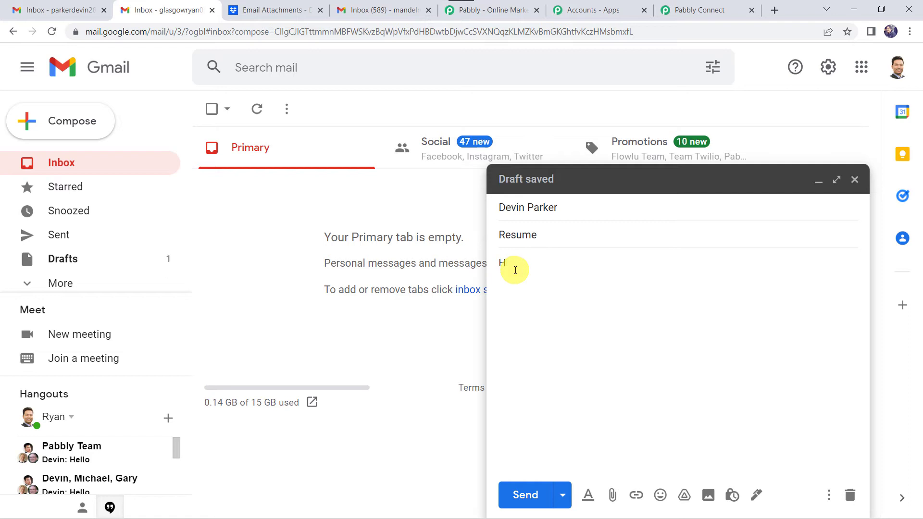
pyautogui.write('Hello Pa')
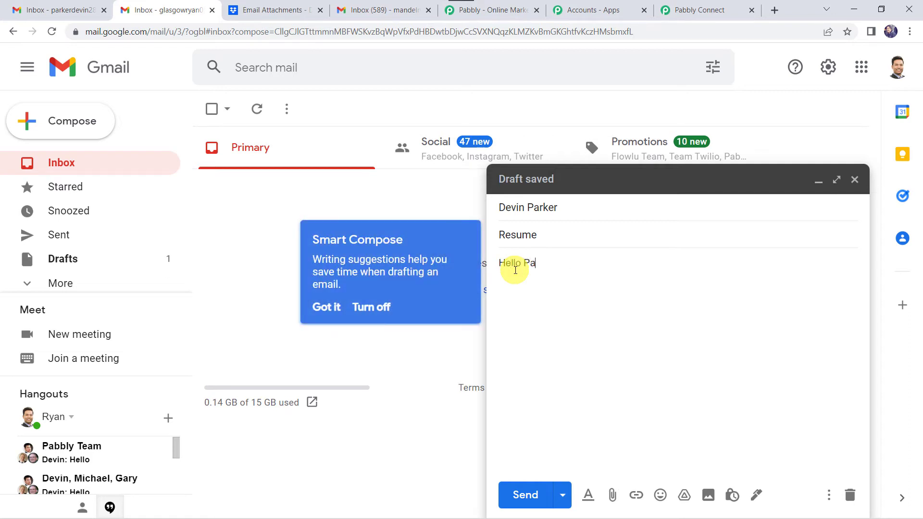
pyautogui.write('rker,')
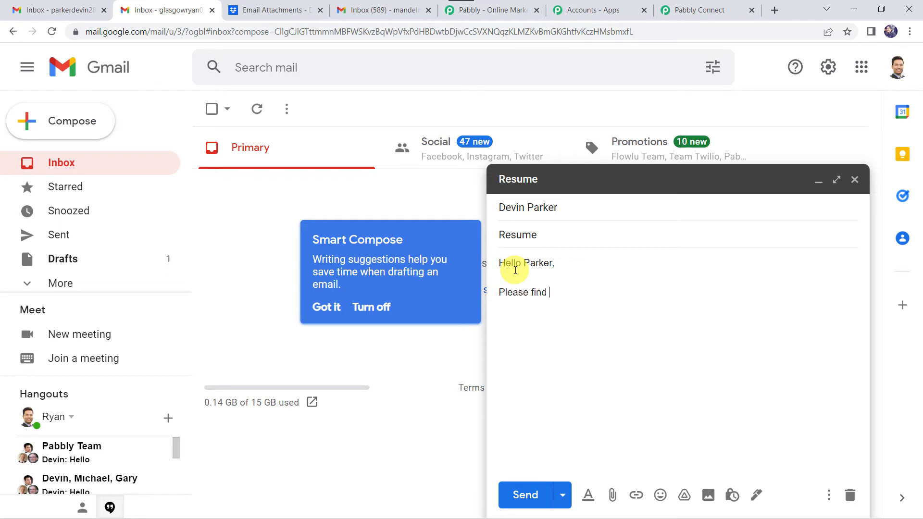
pyautogui.write('my attached resume')
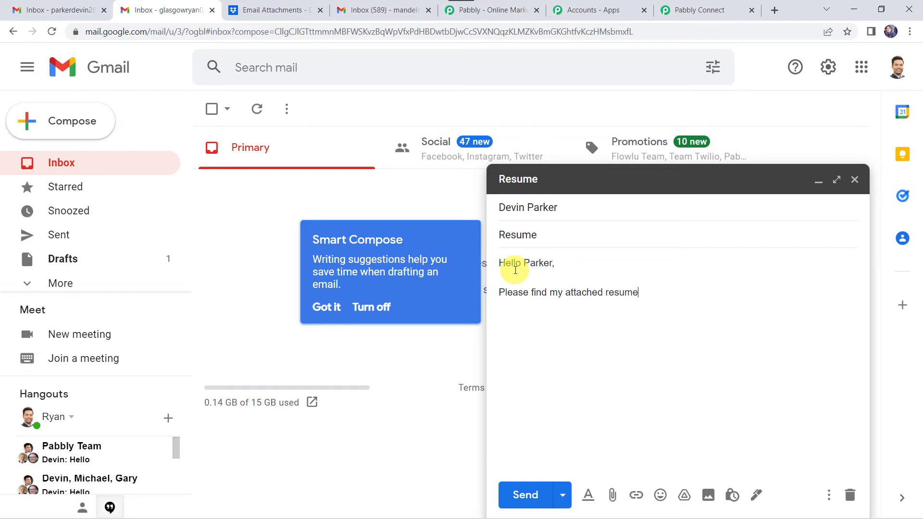
pyautogui.write('for your reference.')
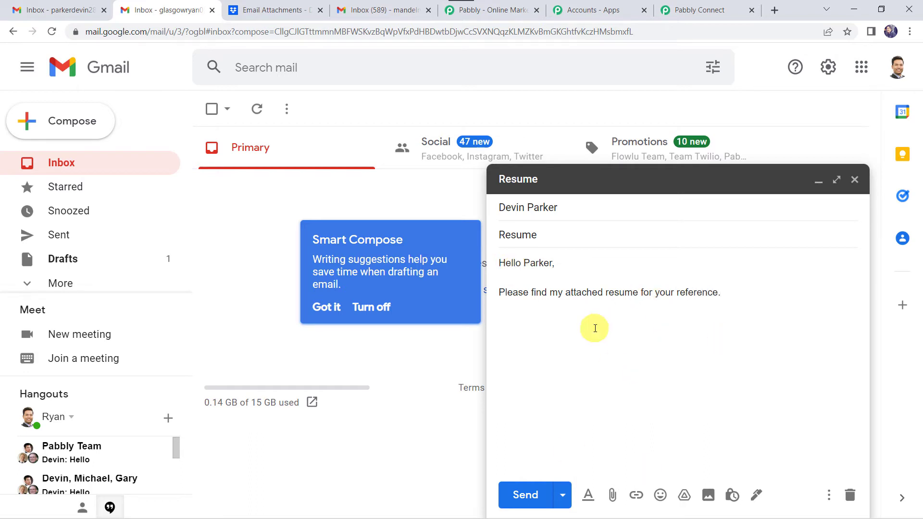
pyautogui.click(611, 500)
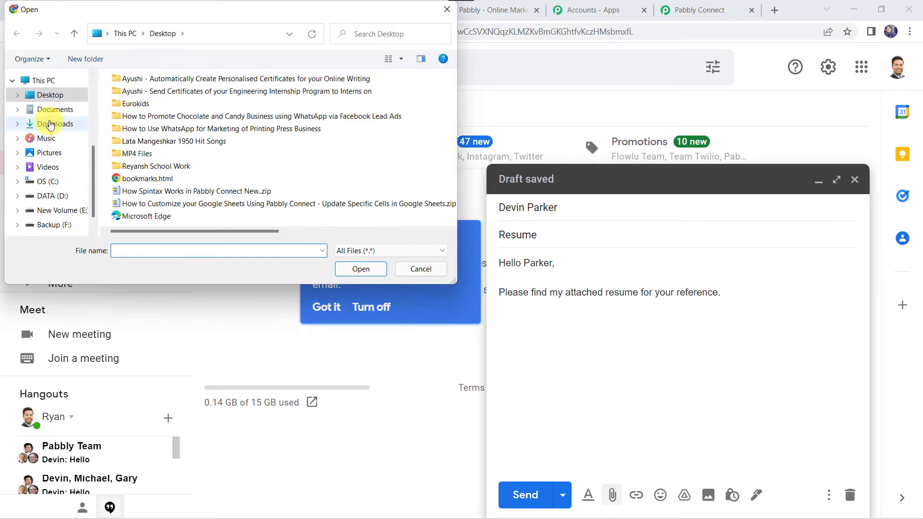
# Attach the resume PDF from the Documents > Uploads folder to the draft.
pyautogui.click(55, 109)
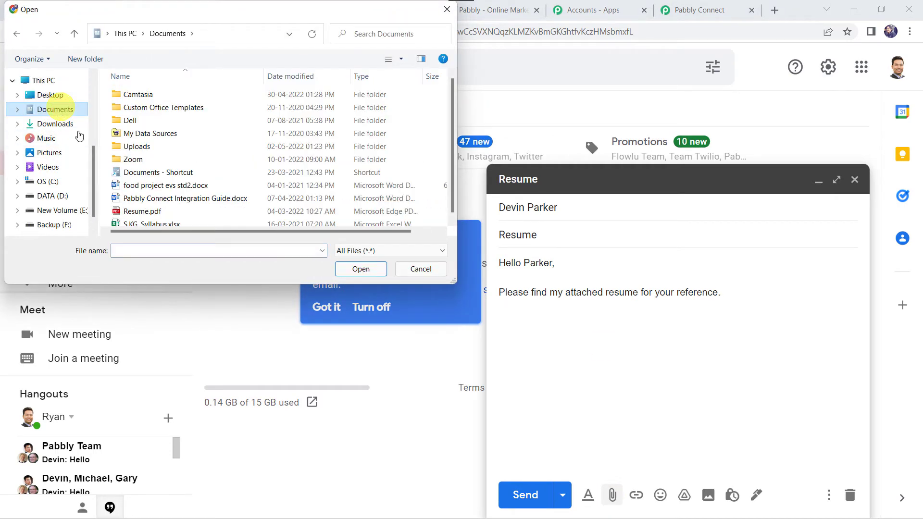
pyautogui.scroll(-1, 157, 180)
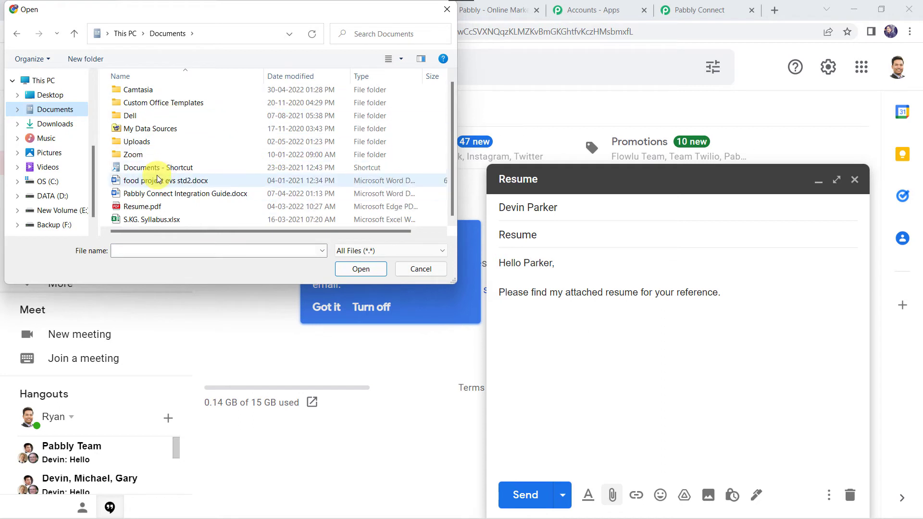
pyautogui.doubleClick(138, 143)
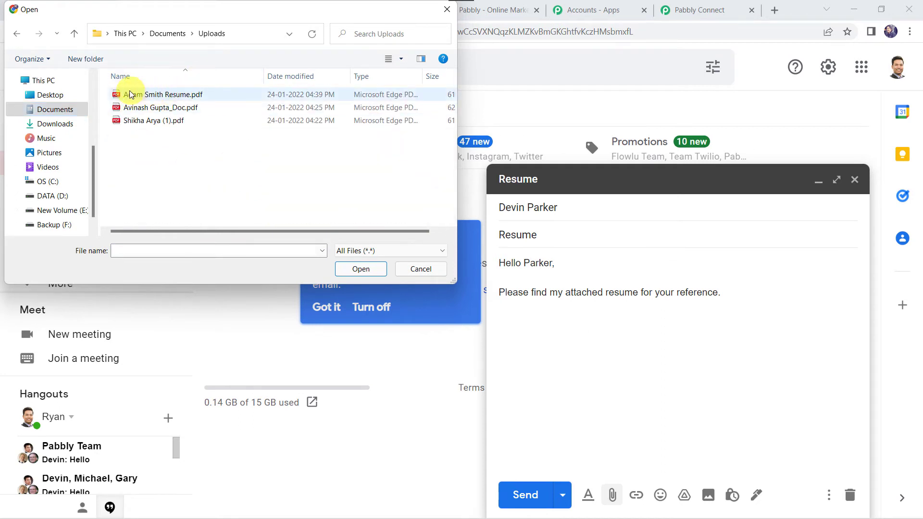
pyautogui.doubleClick(187, 96)
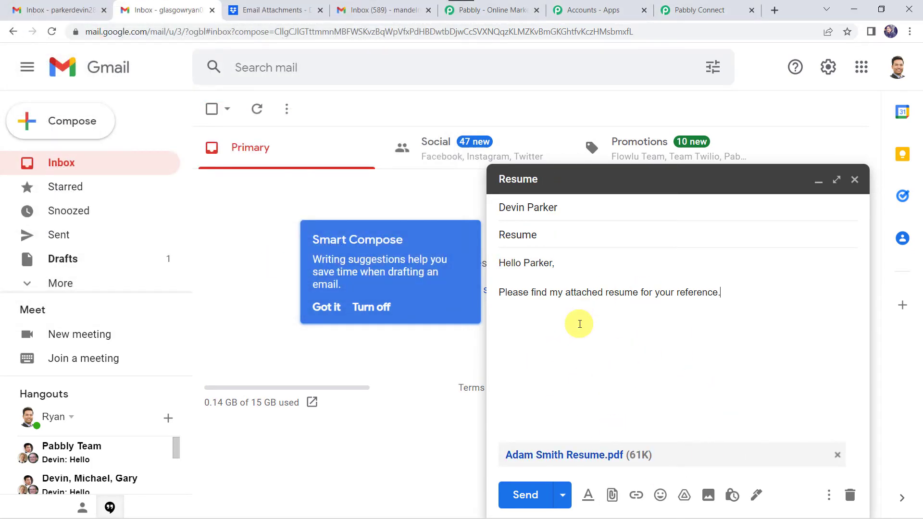
# Send the Resume email and confirm it arrived with its PDF in the forwarding inbox.
pyautogui.click(532, 503)
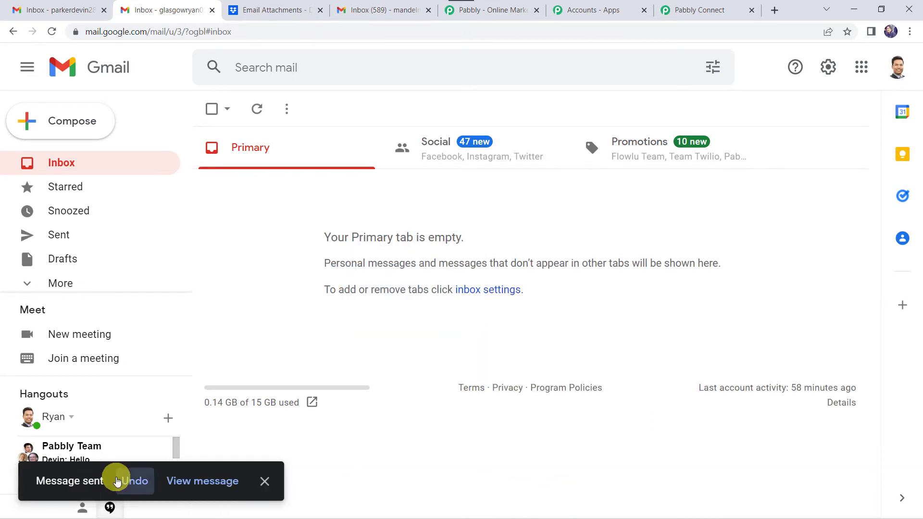
pyautogui.click(56, 11)
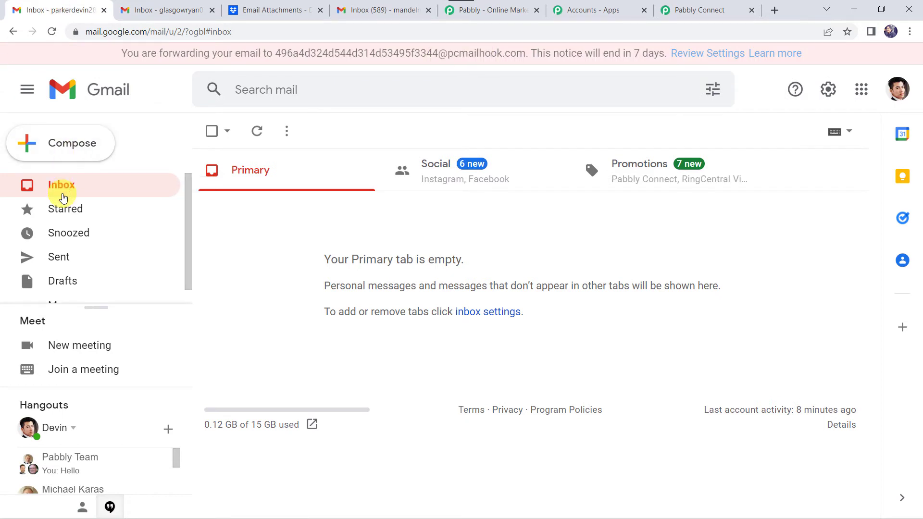
pyautogui.click(62, 198)
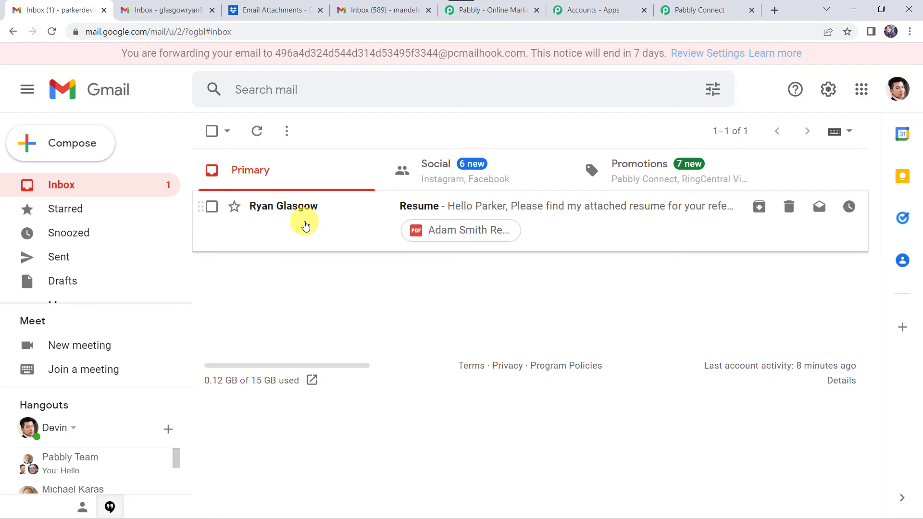
pyautogui.click(552, 216)
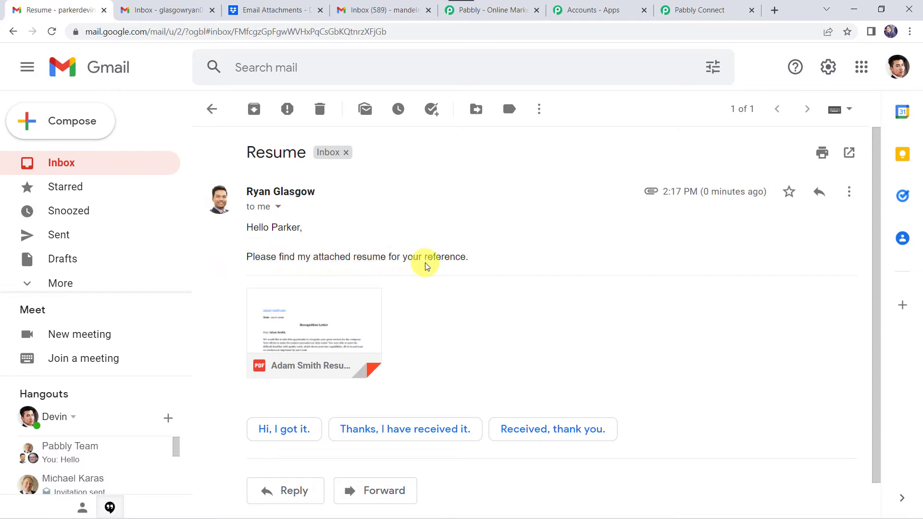
pyautogui.moveTo(323, 322)
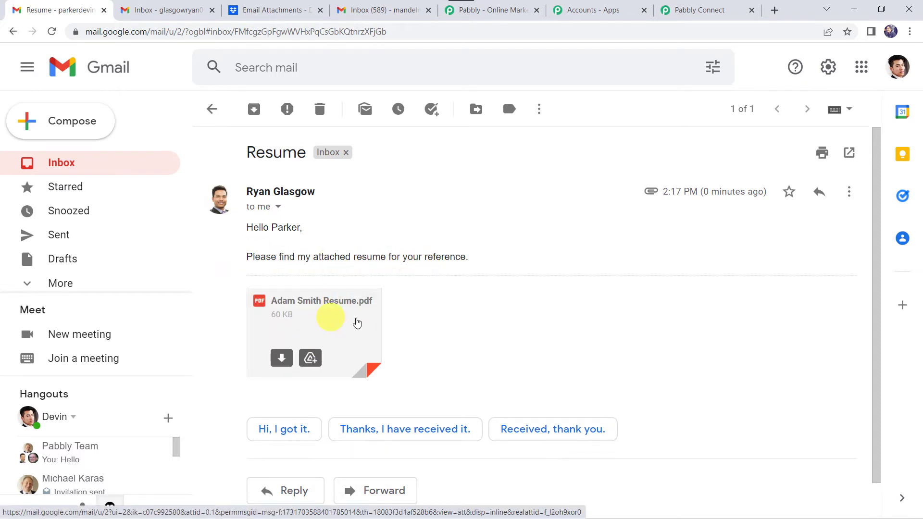
pyautogui.click(692, 5)
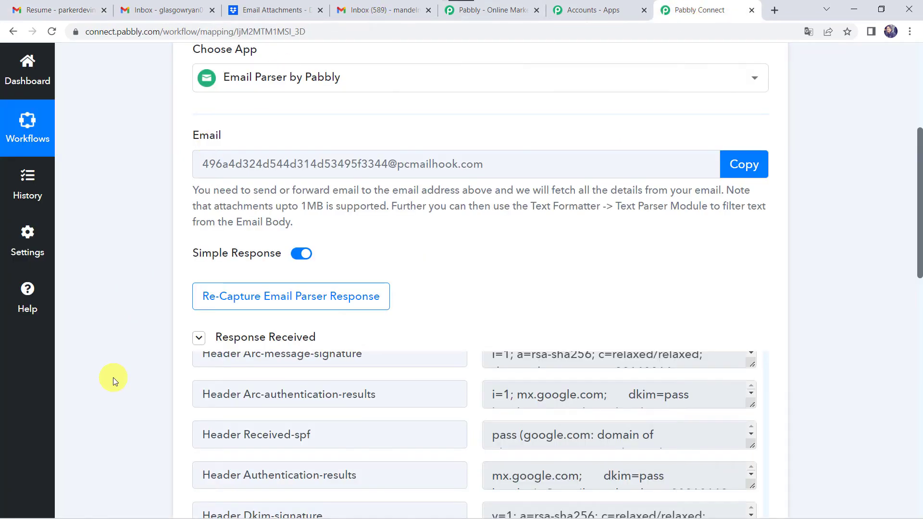
# Review the Response Received list and enlarge the Body Text field to show the whole message.
pyautogui.scroll(-4, 113, 377)
pyautogui.scroll(10, 377, 312)
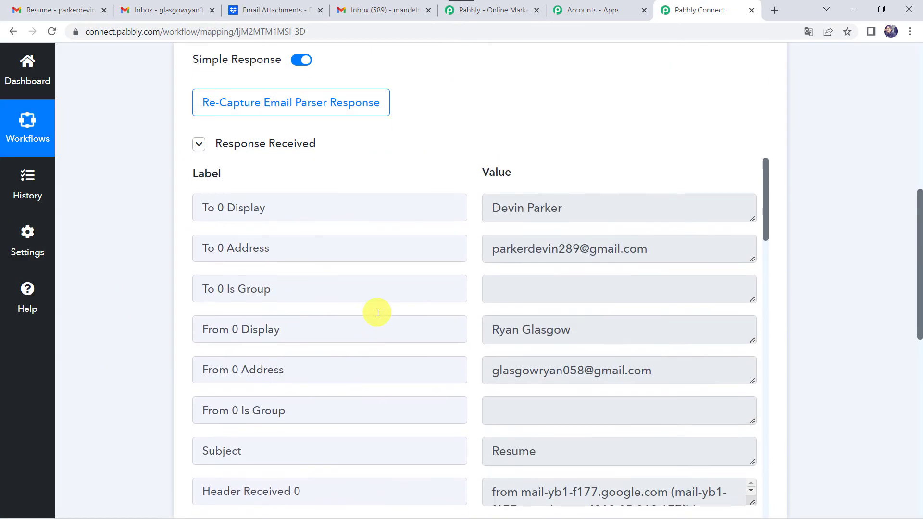
pyautogui.scroll(-4, 126, 389)
pyautogui.scroll(-6, 125, 392)
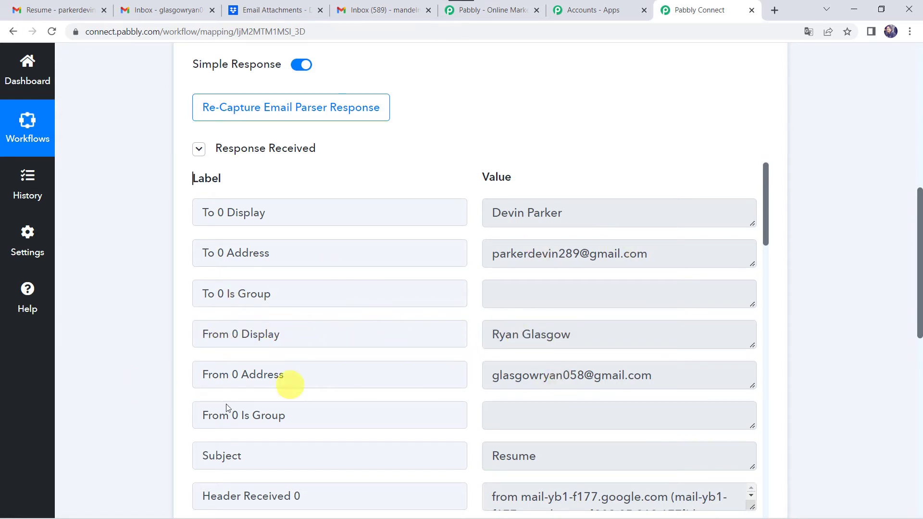
pyautogui.scroll(-5, 516, 432)
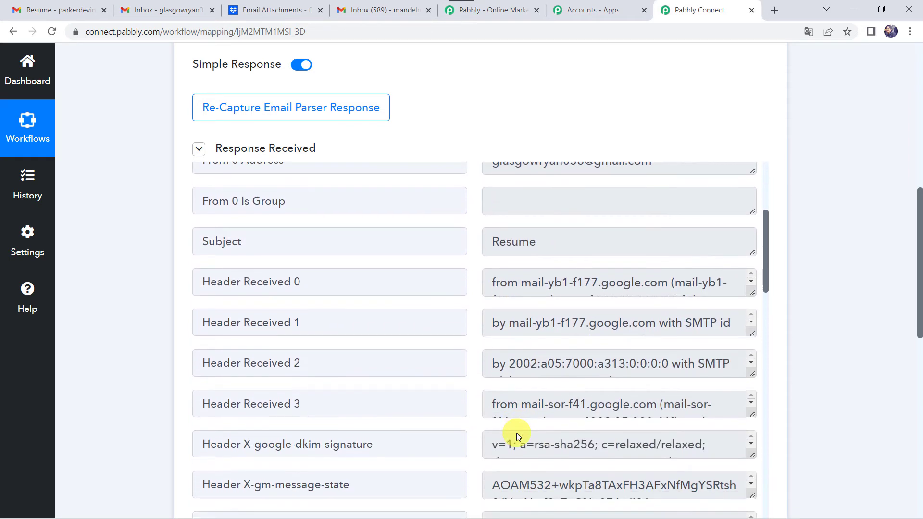
pyautogui.scroll(-1, 361, 353)
pyautogui.scroll(-9, 360, 354)
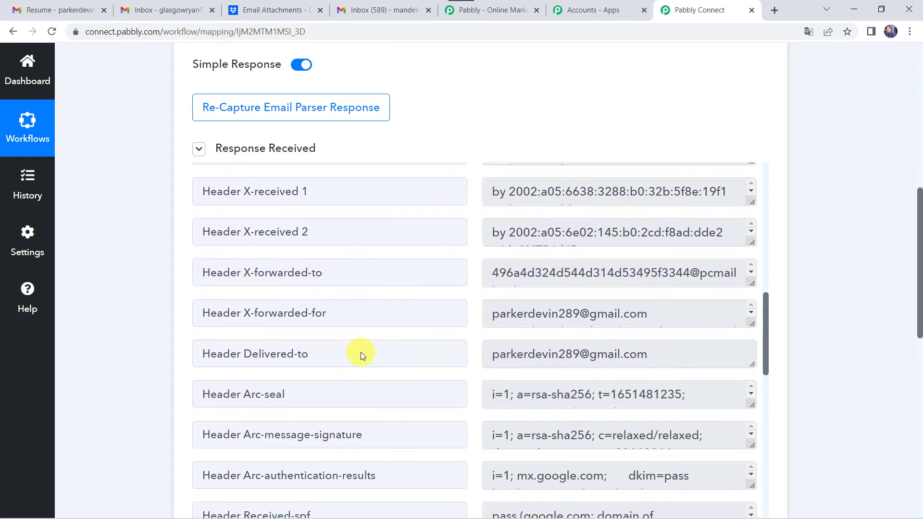
pyautogui.scroll(-10, 361, 352)
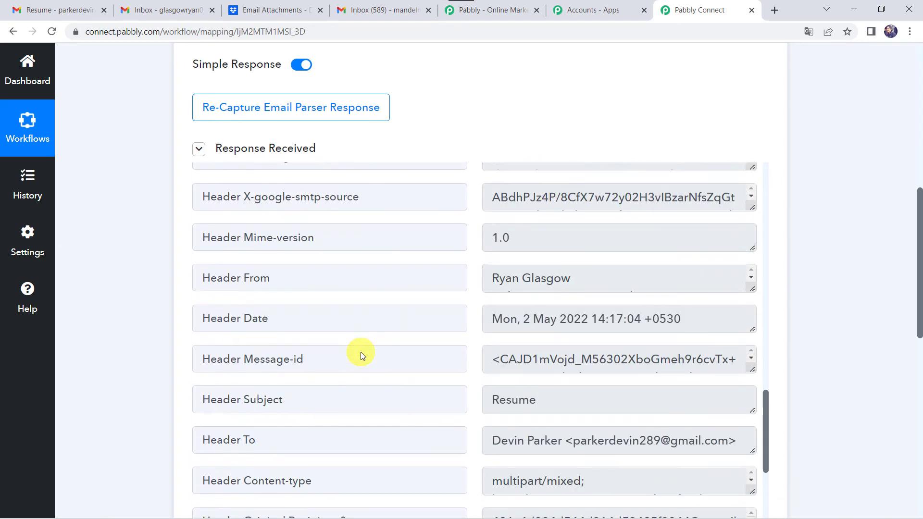
pyautogui.scroll(-3, 360, 351)
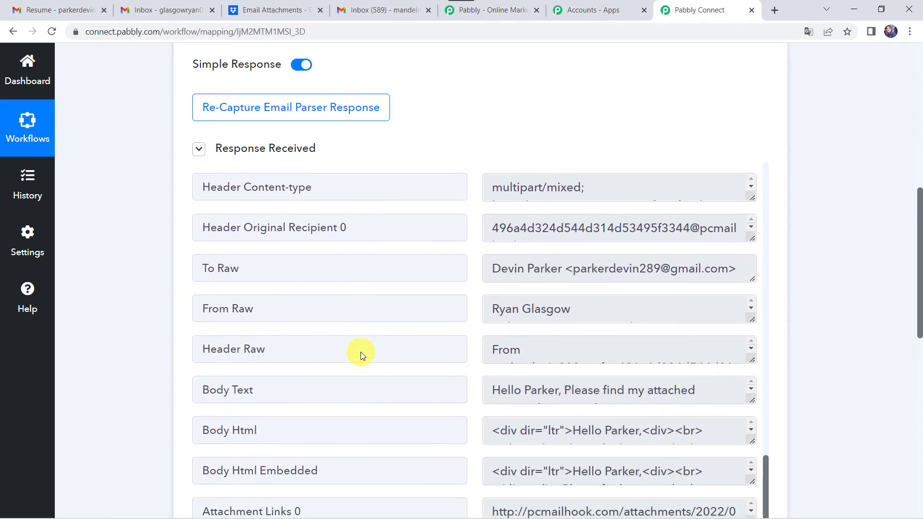
pyautogui.scroll(-3, 130, 367)
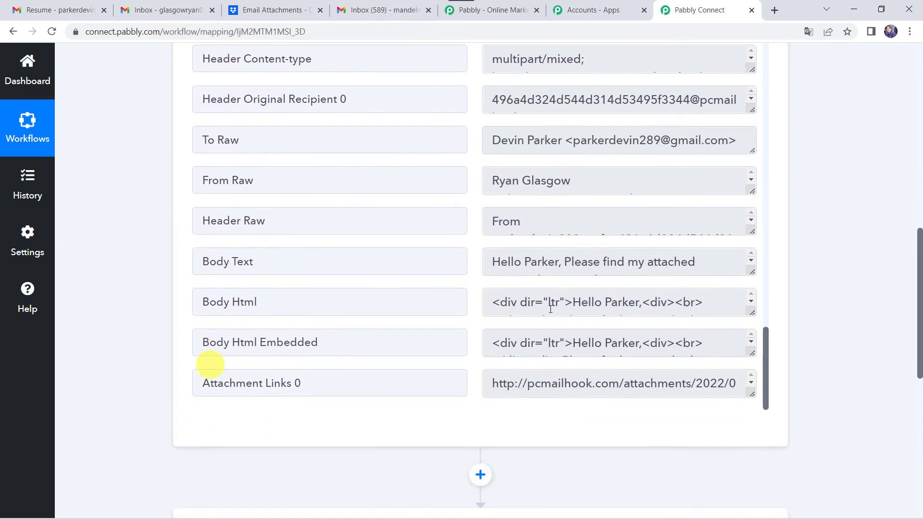
pyautogui.moveTo(752, 272); pyautogui.dragTo(753, 326)
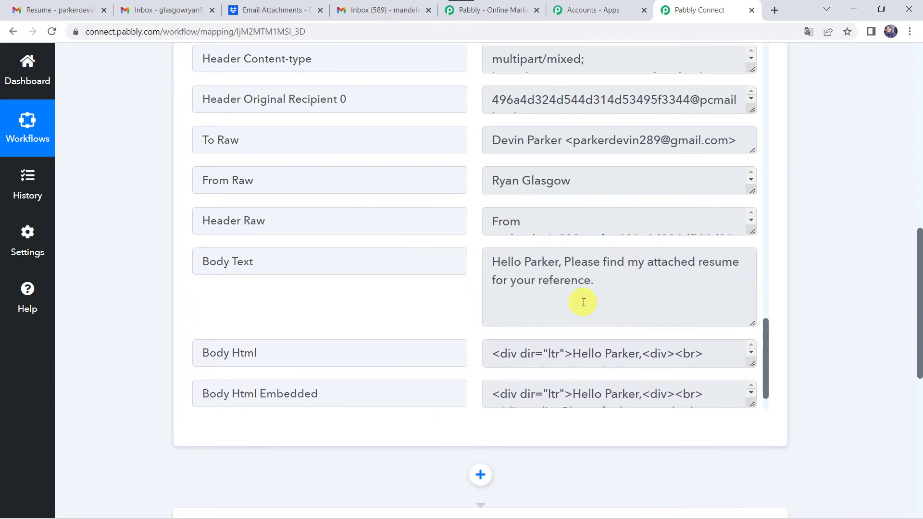
# Enlarge the Attachment Links 0 field to reveal the full resume PDF URL.
pyautogui.scroll(-1, 584, 302)
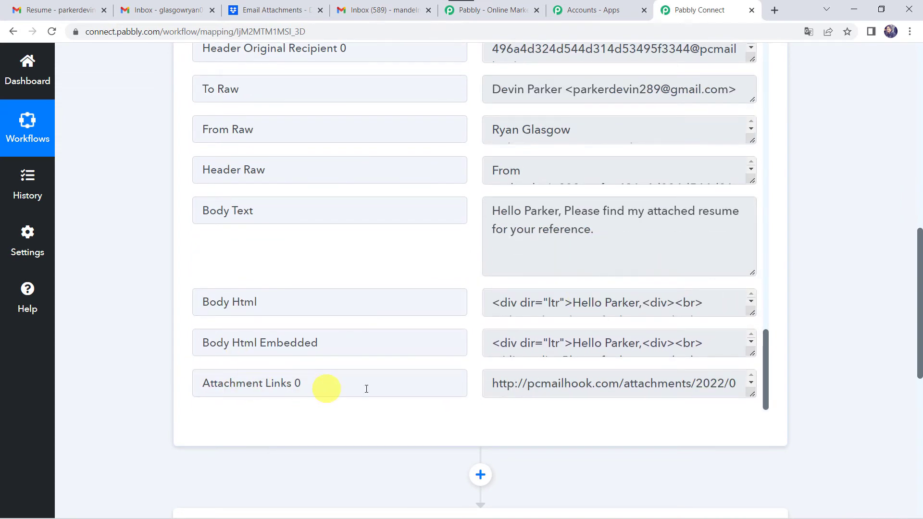
pyautogui.moveTo(752, 395); pyautogui.dragTo(769, 409)
pyautogui.scroll(-1, 817, 322)
pyautogui.scroll(-2, 820, 318)
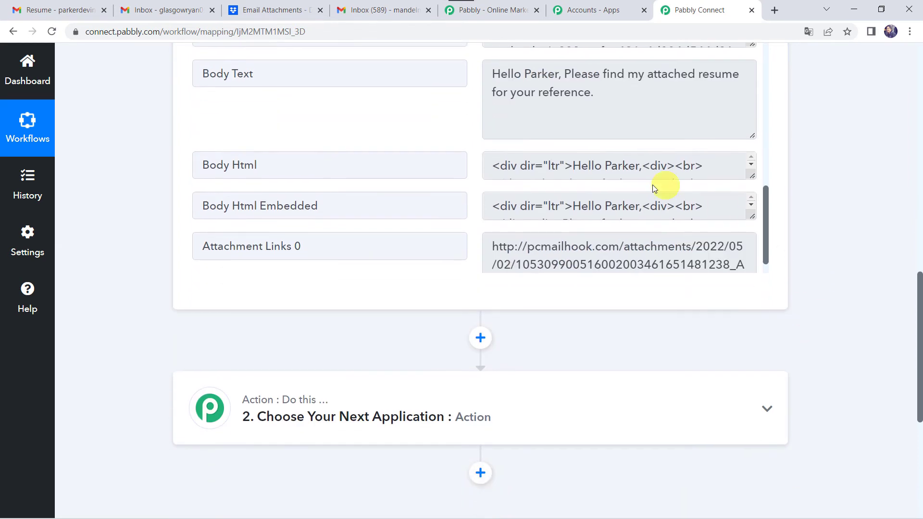
pyautogui.scroll(-1, 654, 189)
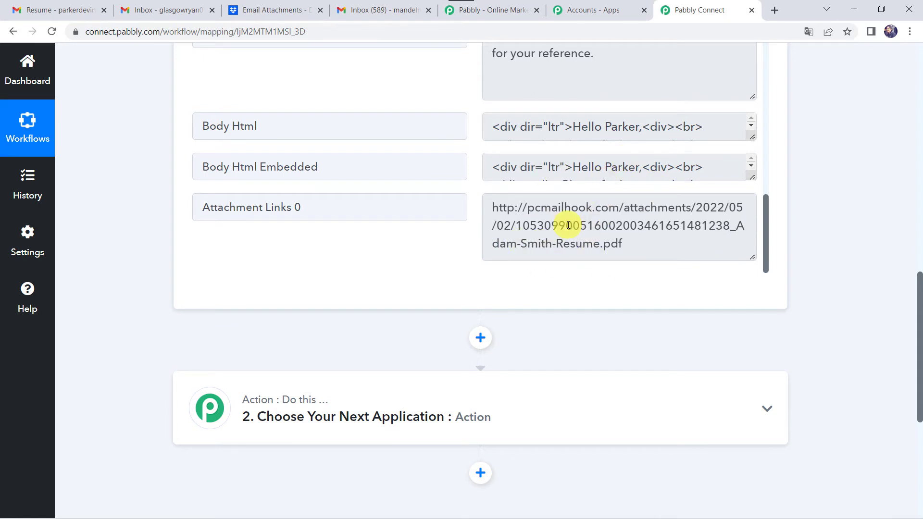
pyautogui.scroll(-4, 100, 353)
# Set the Action step to Dropbox with the Upload File event and begin connecting an account.
pyautogui.click(442, 226)
pyautogui.click(263, 302)
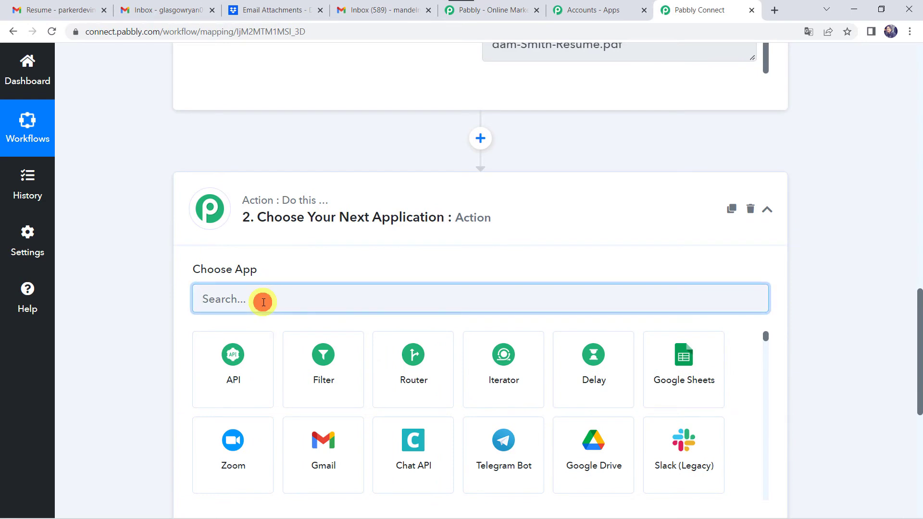
pyautogui.write('drop')
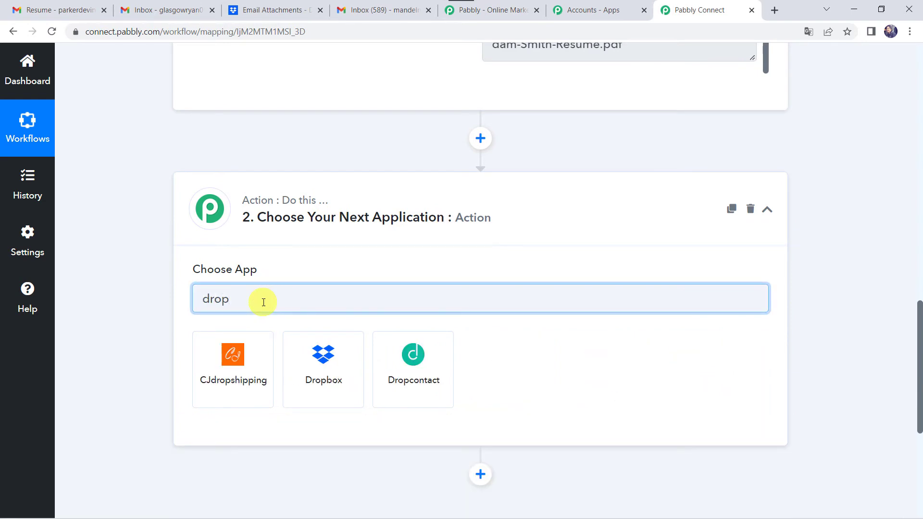
pyautogui.click(330, 393)
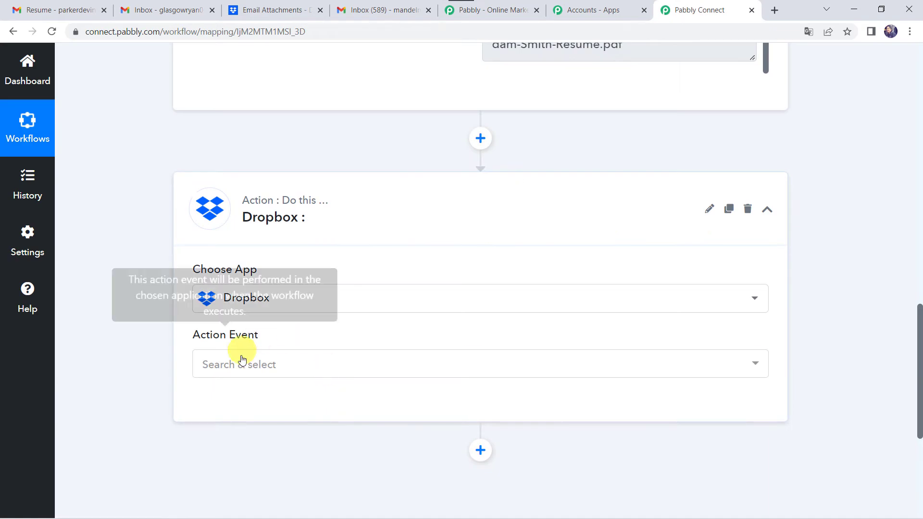
pyautogui.click(241, 362)
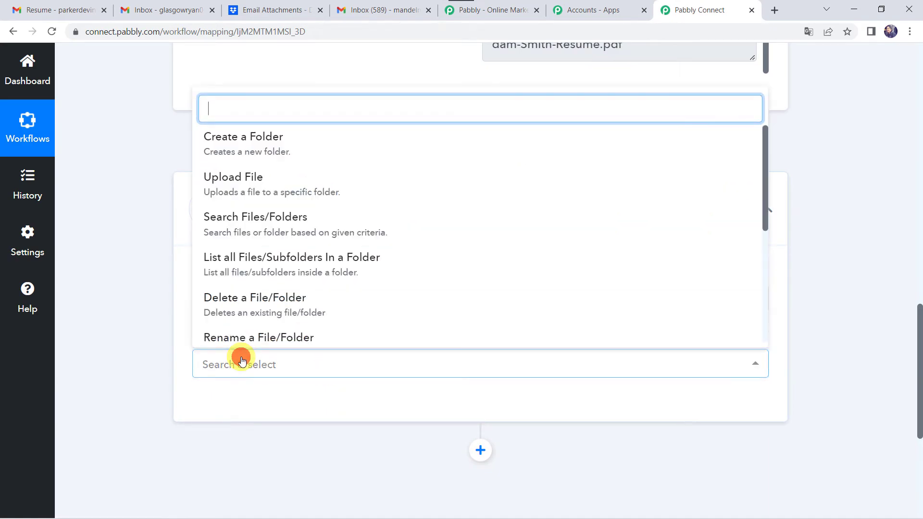
pyautogui.click(281, 184)
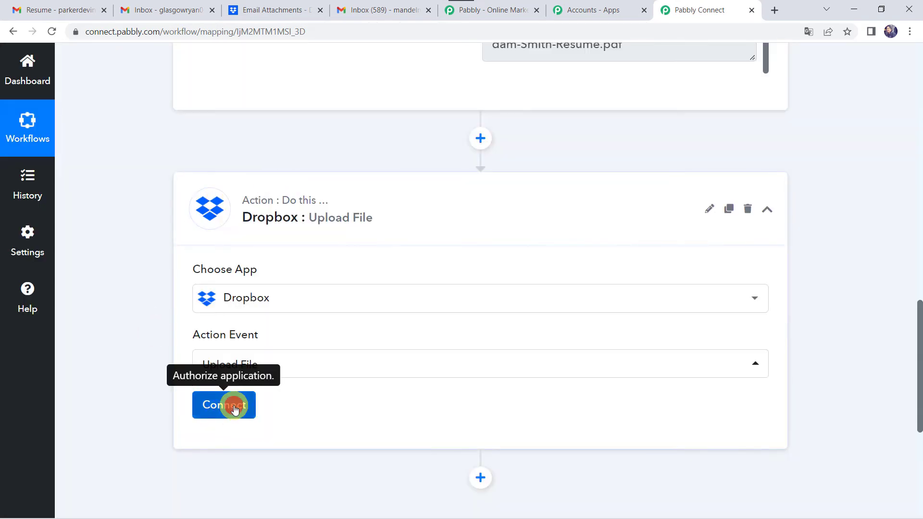
pyautogui.click(234, 409)
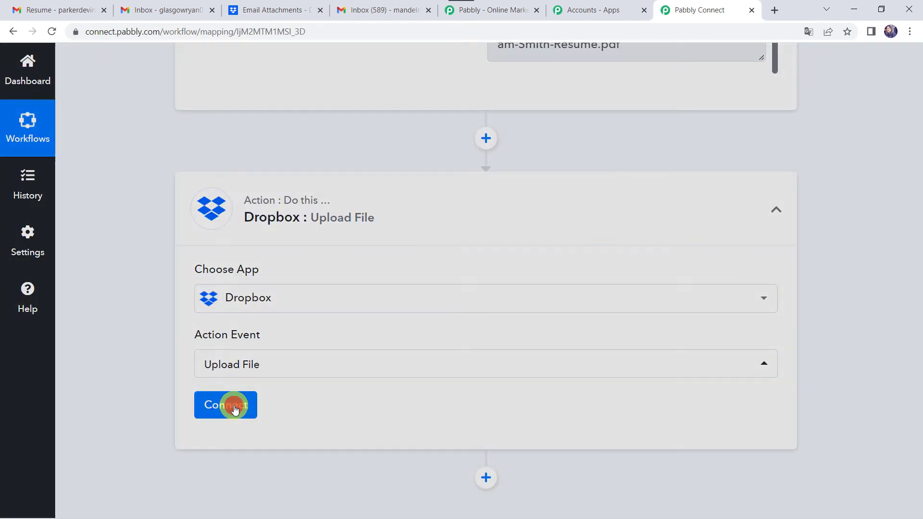
# Add a new Dropbox connection and authorize it with Dropbox.
pyautogui.click(483, 207)
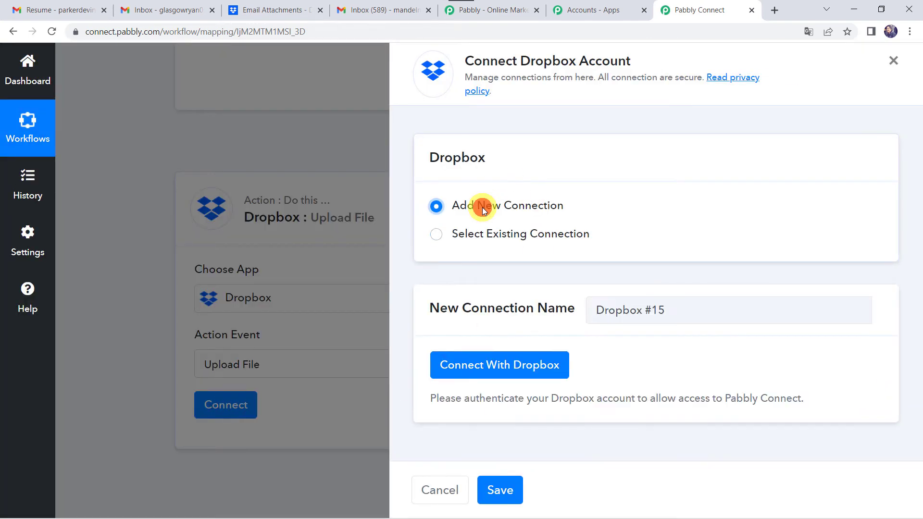
pyautogui.click(515, 369)
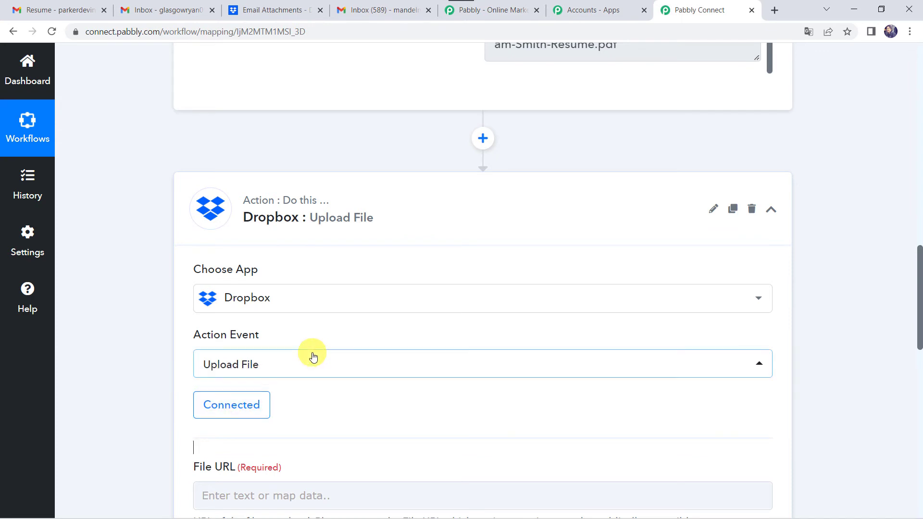
# Map the Email Parser's Attachment Links 0 URL into the Dropbox File URL field.
pyautogui.scroll(-3, 312, 356)
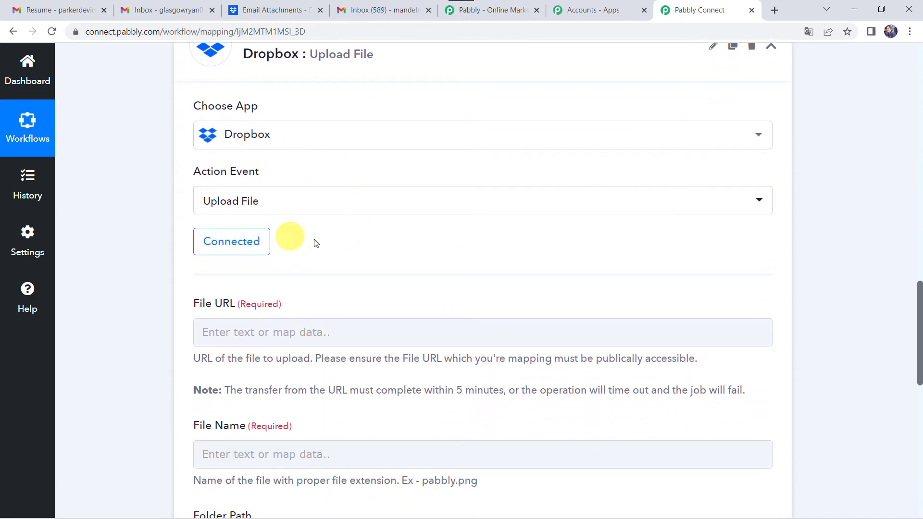
pyautogui.scroll(-1, 320, 239)
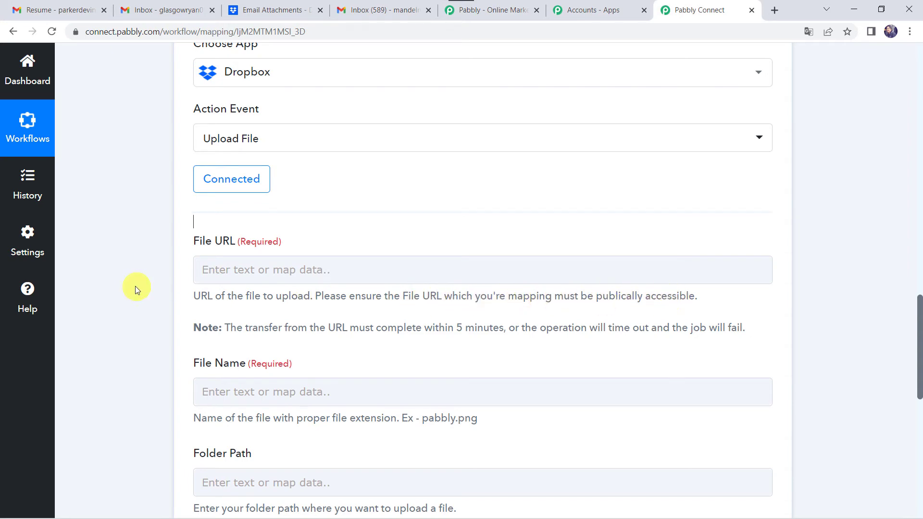
pyautogui.scroll(8, 186, 281)
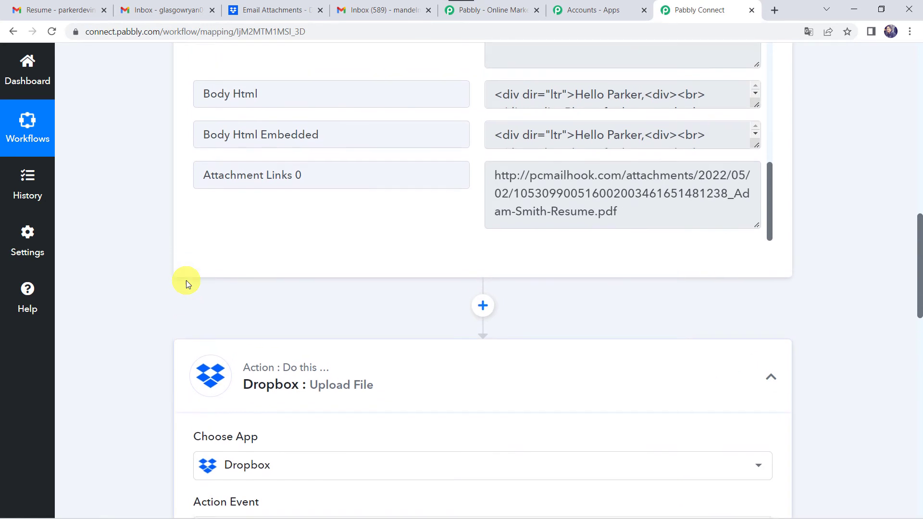
pyautogui.scroll(1, 186, 280)
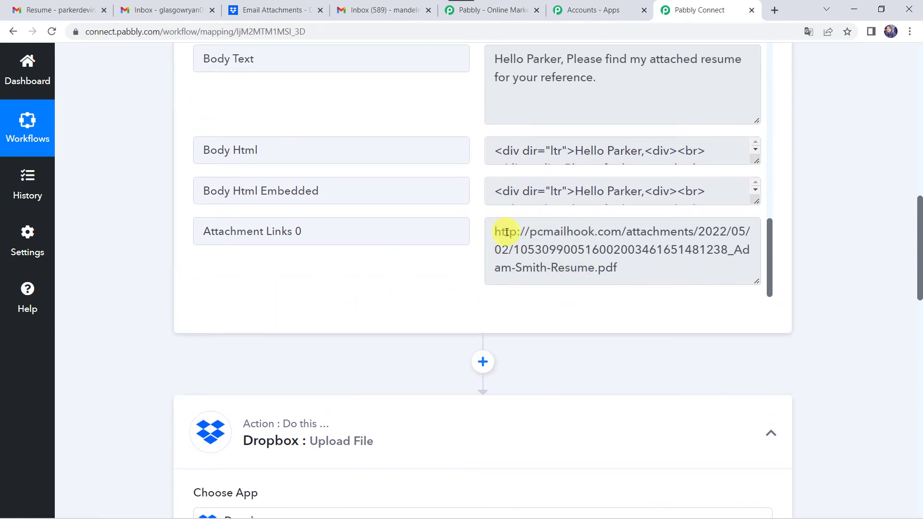
pyautogui.scroll(-10, 89, 432)
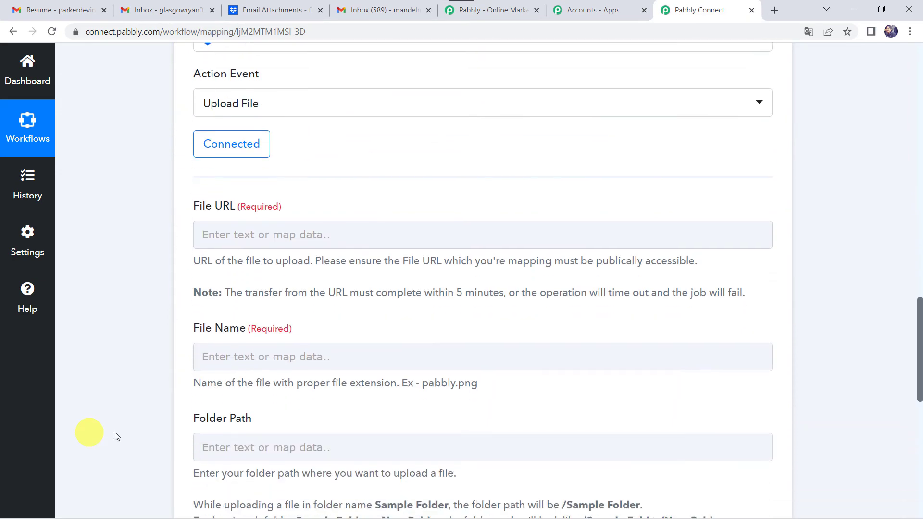
pyautogui.click(227, 231)
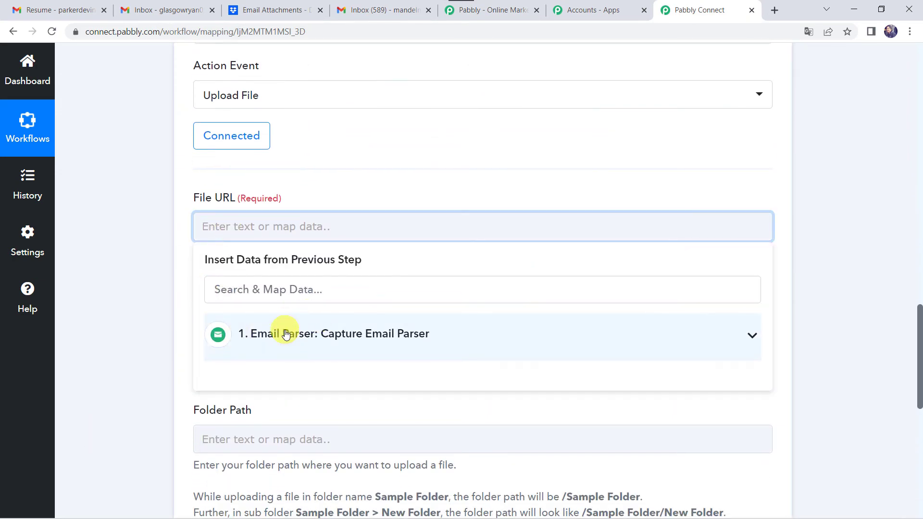
pyautogui.click(285, 334)
pyautogui.scroll(-15, 298, 406)
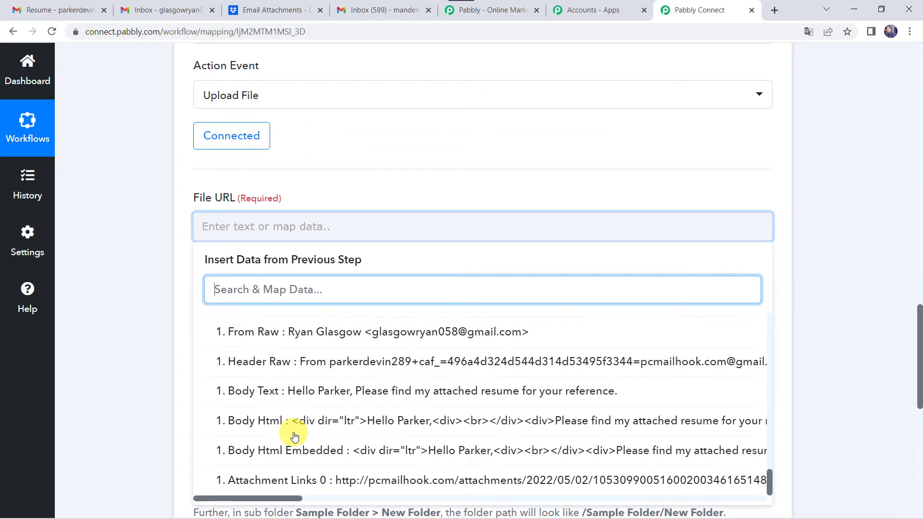
pyautogui.click(296, 481)
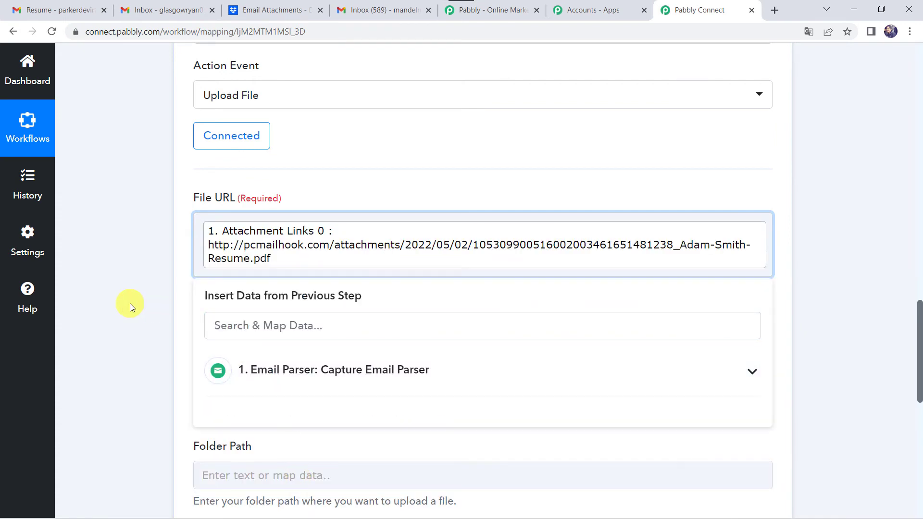
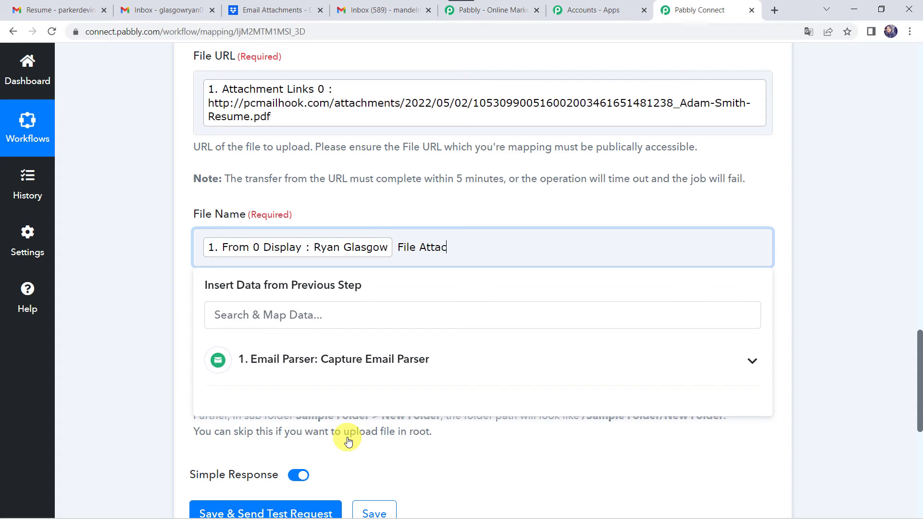
# Finish 'File Attachment' and append the email's Header Date to the File Name.
pyautogui.write('nt')
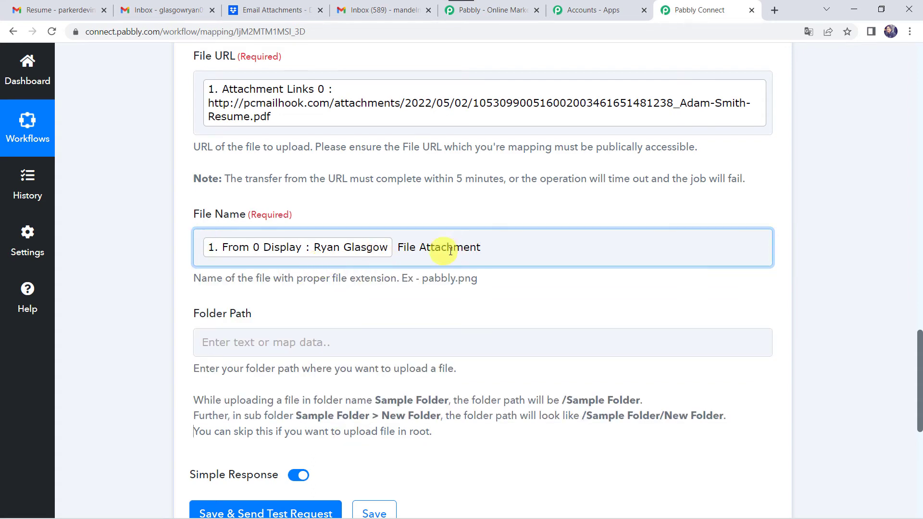
pyautogui.click(492, 248)
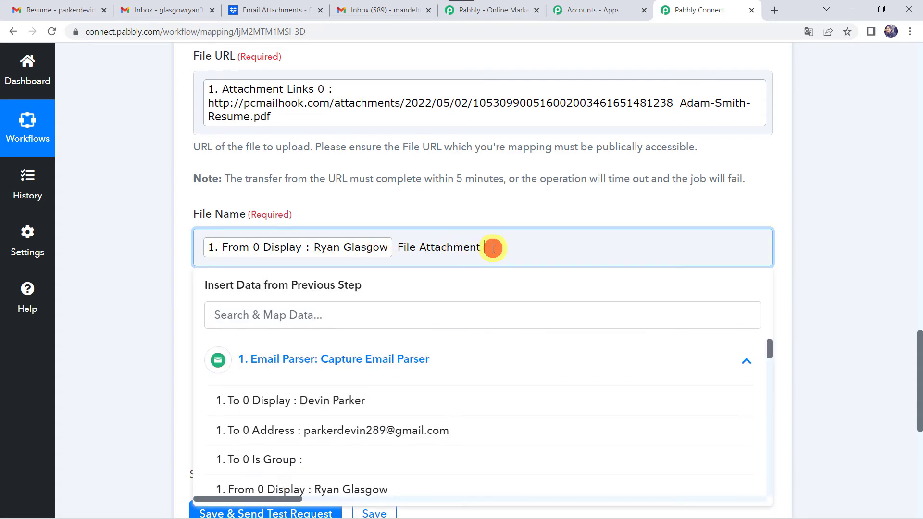
pyautogui.click(326, 312)
pyautogui.write('Date')
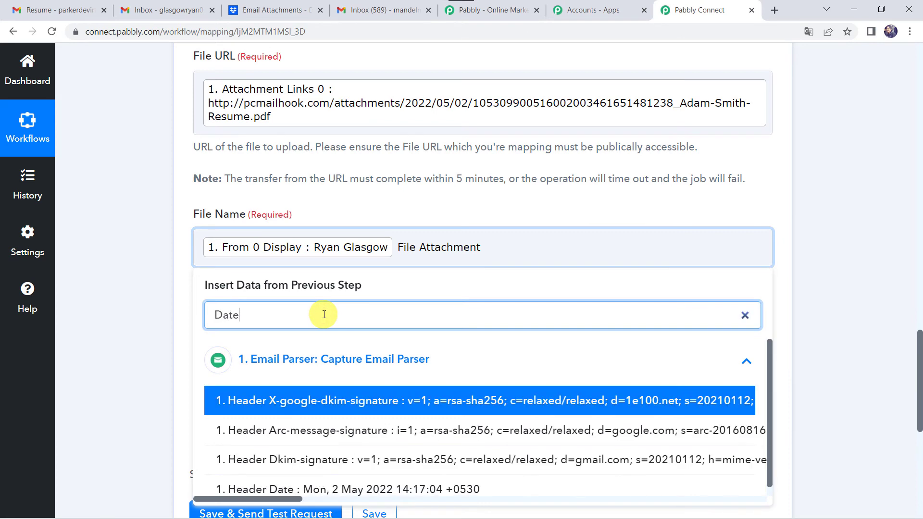
pyautogui.scroll(-1, 310, 459)
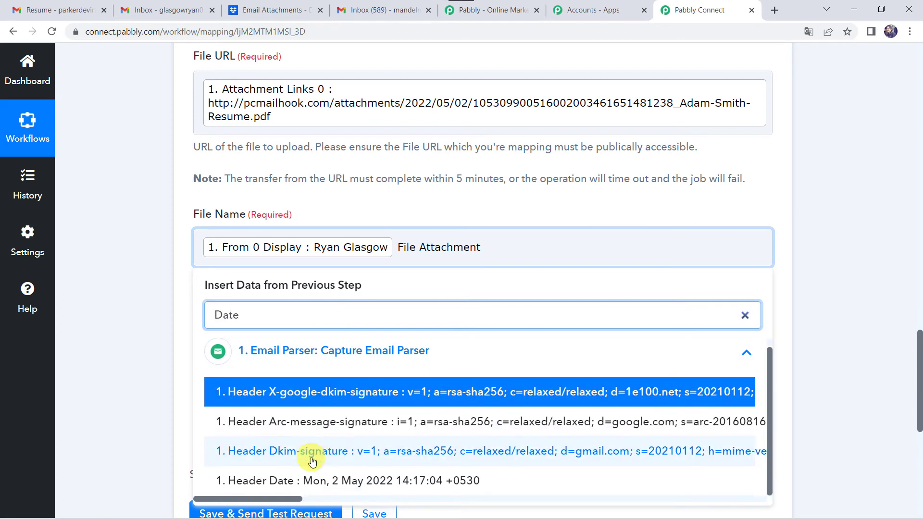
pyautogui.click(278, 486)
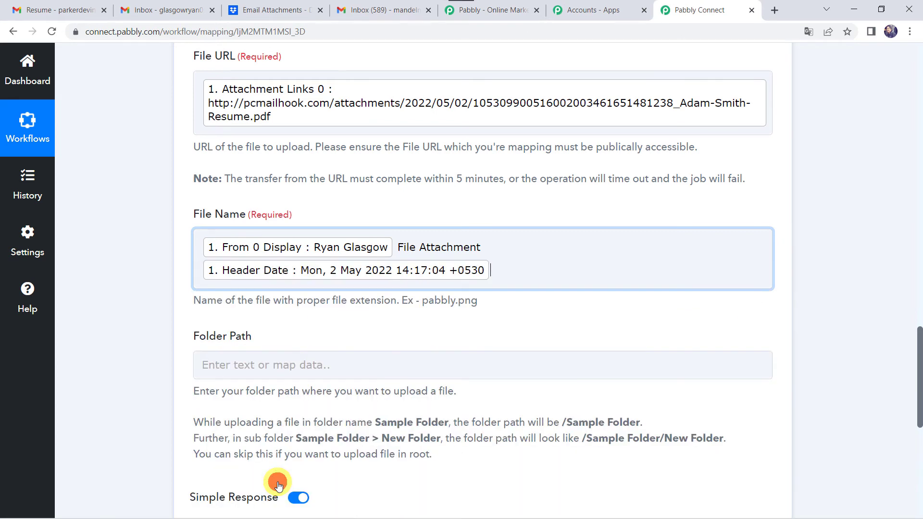
pyautogui.click(136, 334)
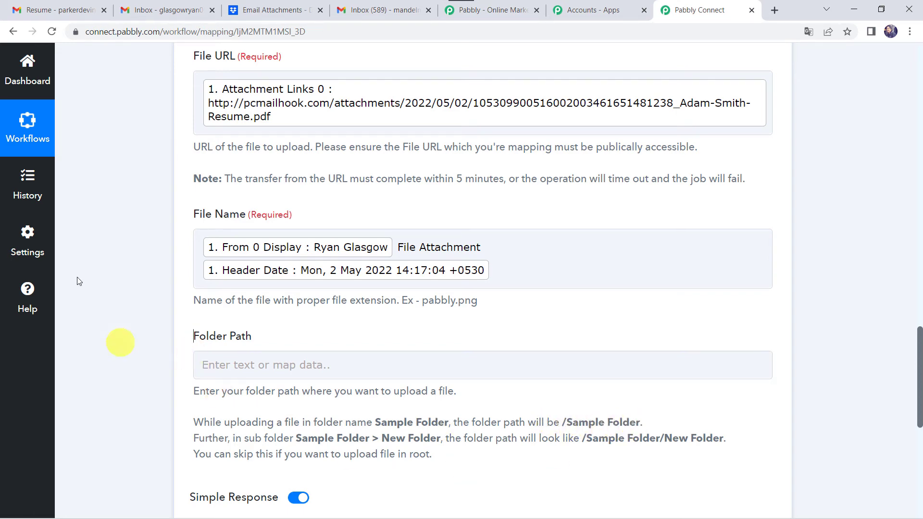
# Copy the Dropbox folder path and paste '/Email Attachments' into the Folder Path field.
pyautogui.click(254, 15)
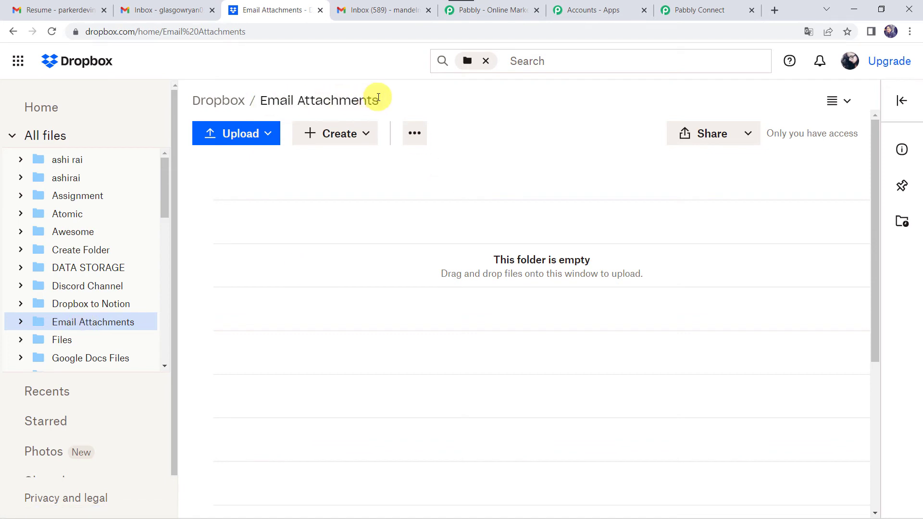
pyautogui.moveTo(251, 100); pyautogui.dragTo(387, 99)
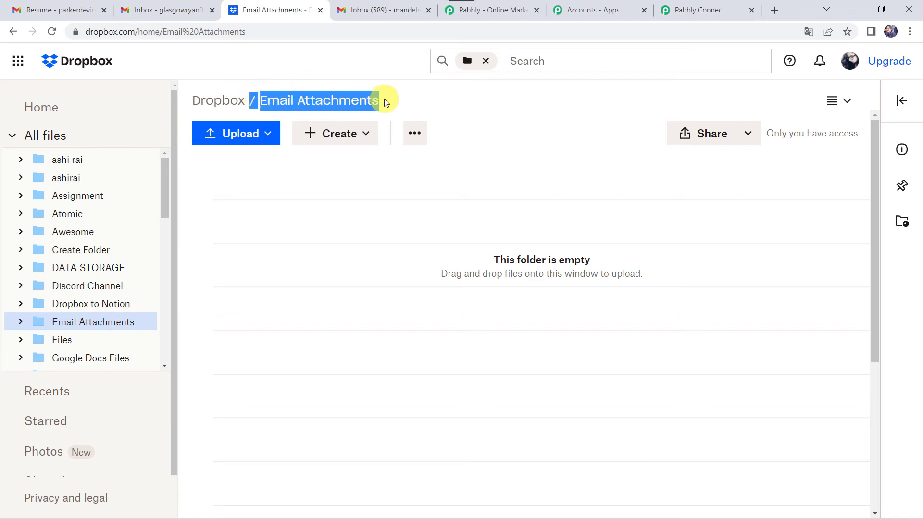
pyautogui.click(699, 10)
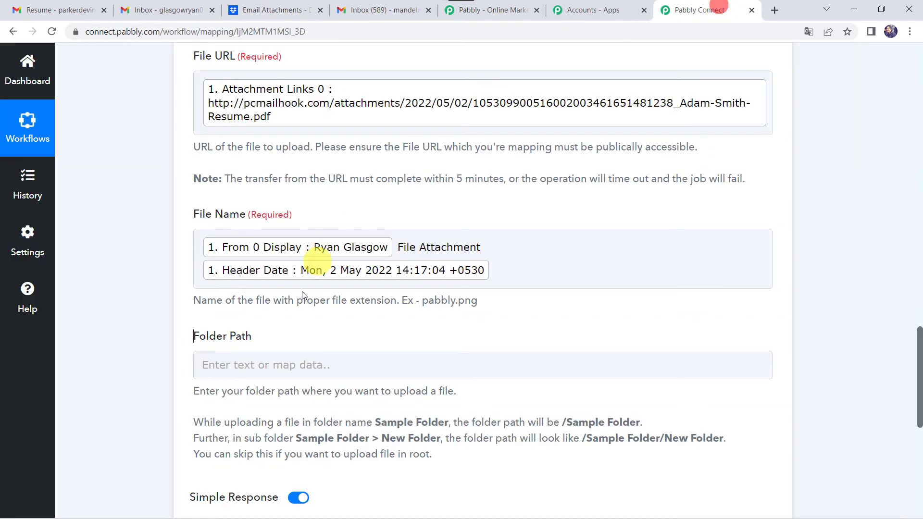
pyautogui.click(257, 364)
pyautogui.write('/Email Attachments')
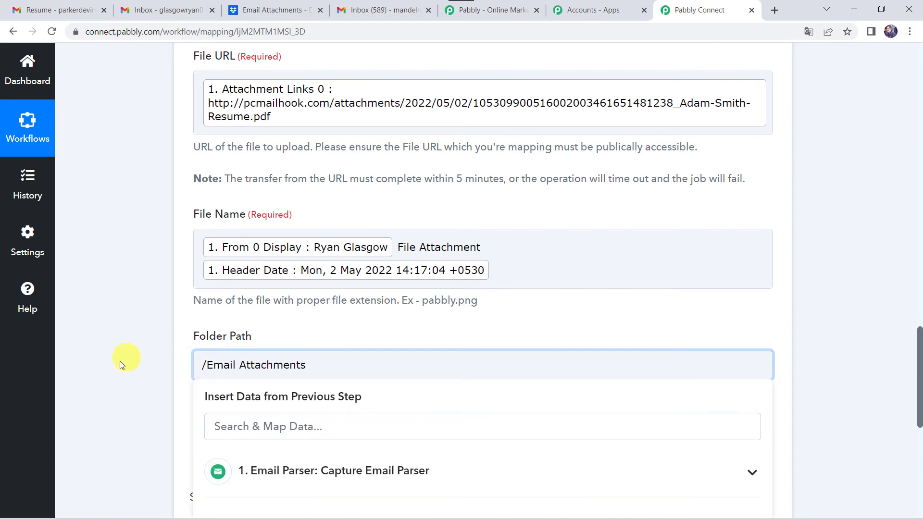
pyautogui.click(120, 362)
pyautogui.scroll(-3, 120, 361)
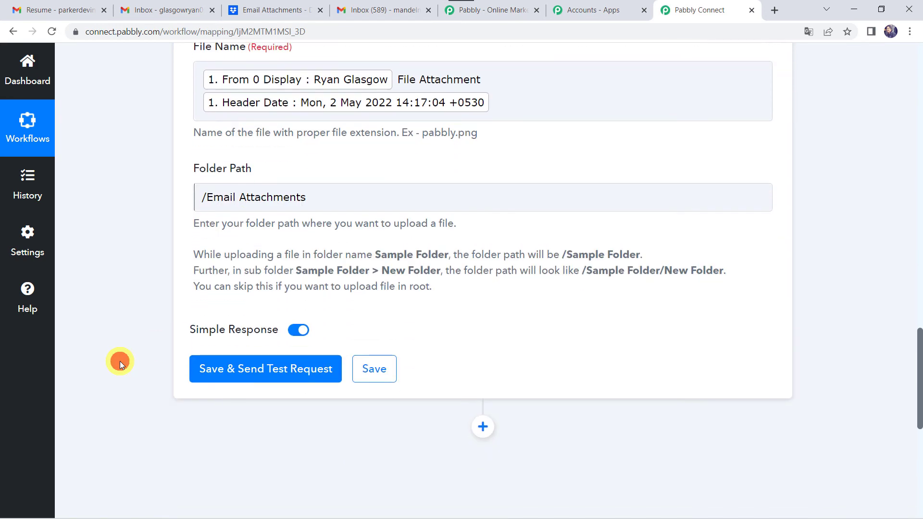
# Run a test upload and confirm the renamed file appears in Dropbox's Email Attachments folder.
pyautogui.click(253, 376)
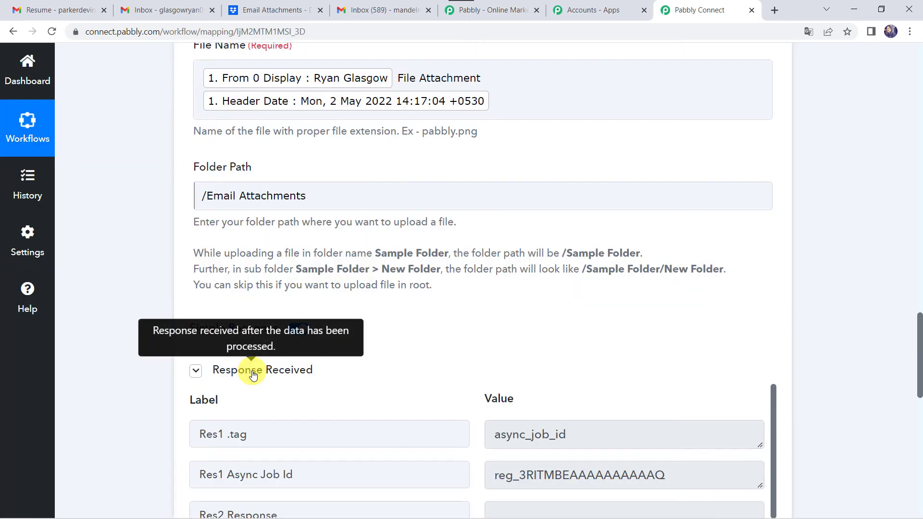
pyautogui.scroll(-5, 135, 389)
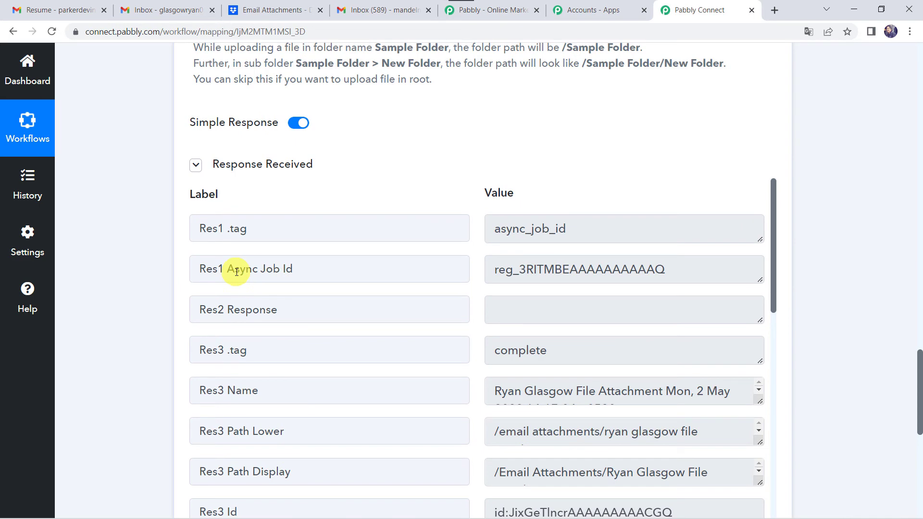
pyautogui.click(284, 11)
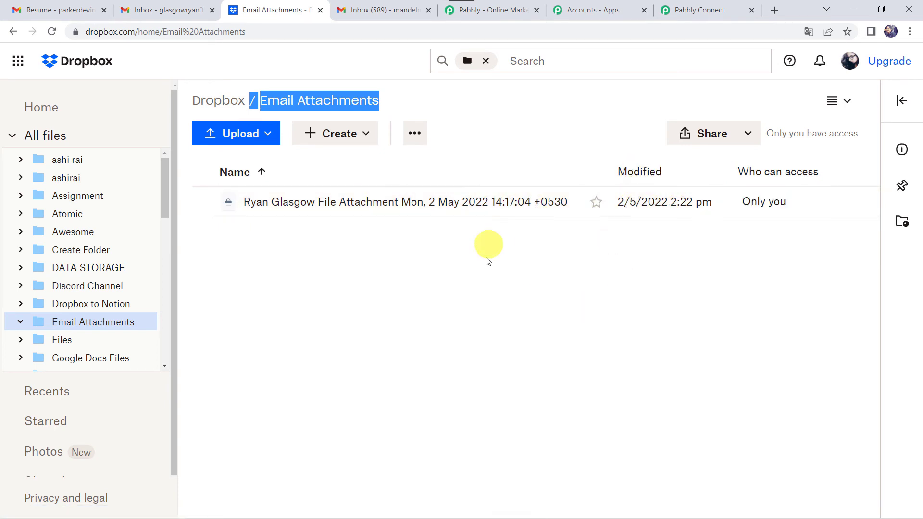
pyautogui.click(470, 244)
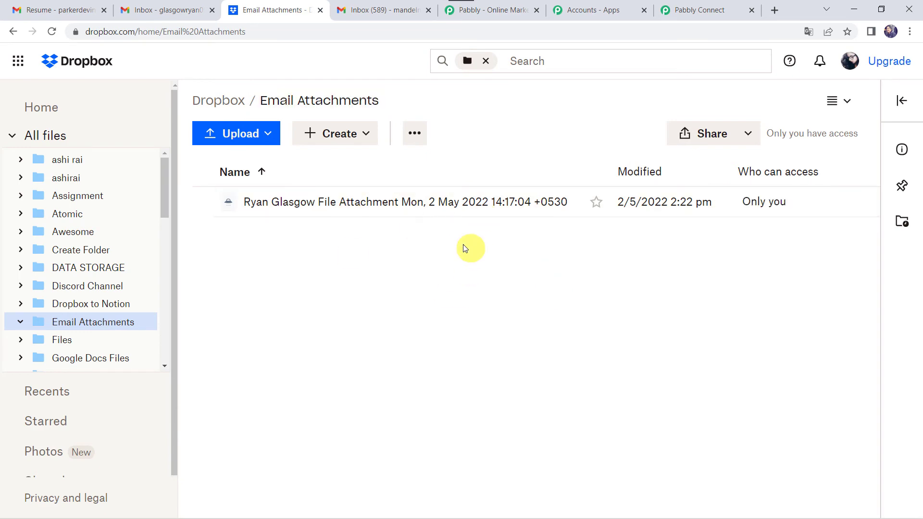
# Save the Dropbox Upload File step, then switch to the Gmail inbox.
pyautogui.click(680, 10)
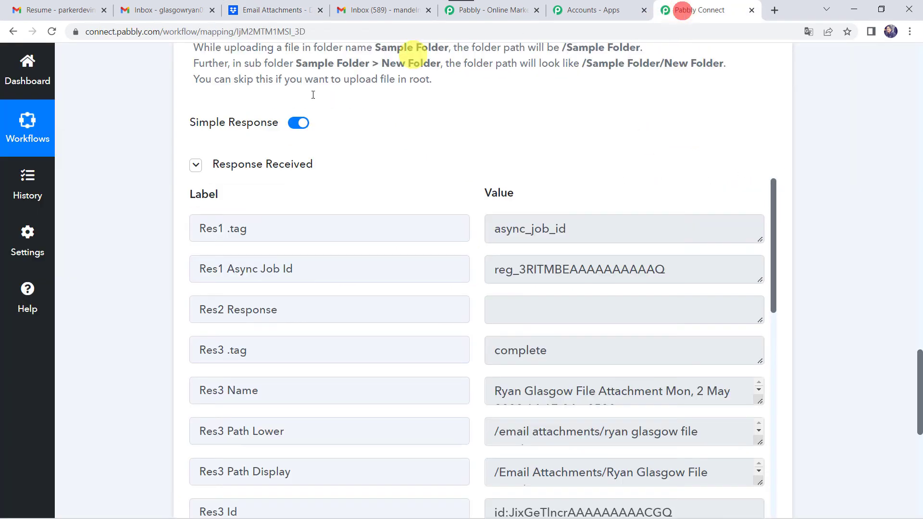
pyautogui.scroll(-4, 128, 313)
pyautogui.click(375, 385)
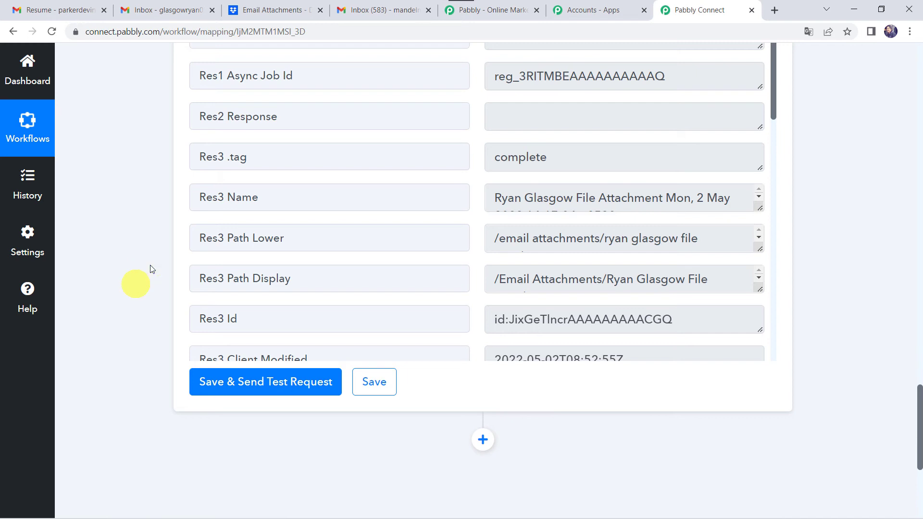
pyautogui.click(387, 10)
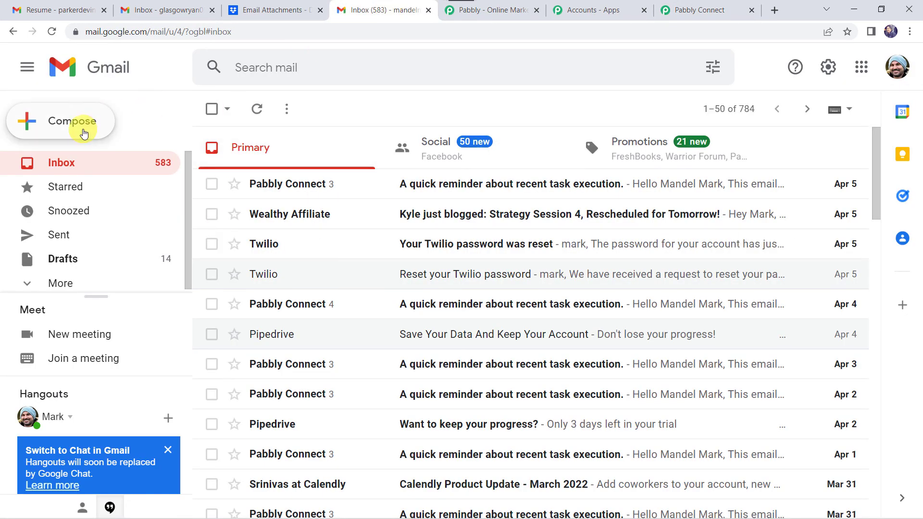
# Compose a new email to the recipient with subject 'ActiveCampaign' and the prepared message body.
pyautogui.click(82, 127)
pyautogui.click(543, 202)
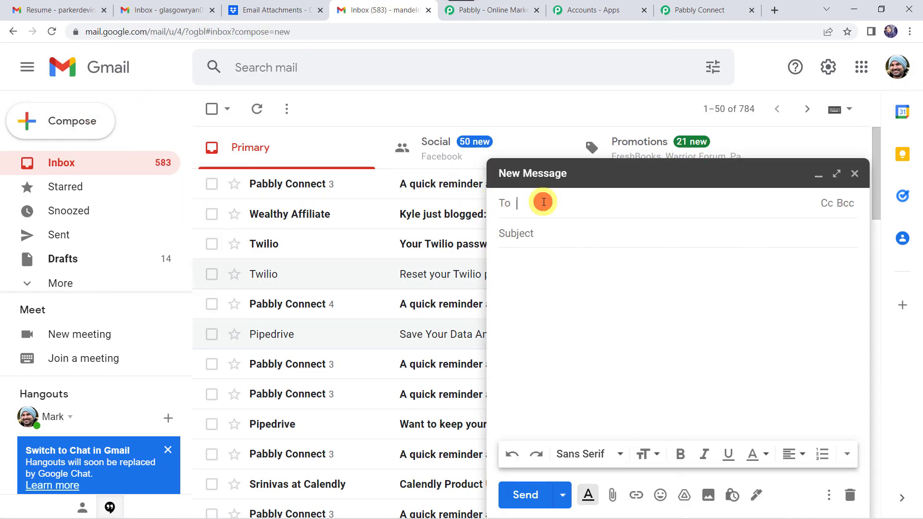
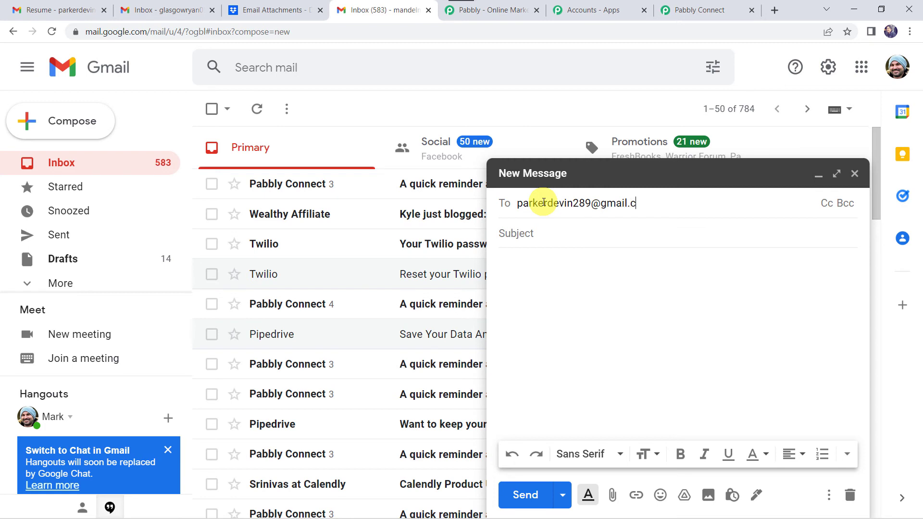
pyautogui.click(623, 251)
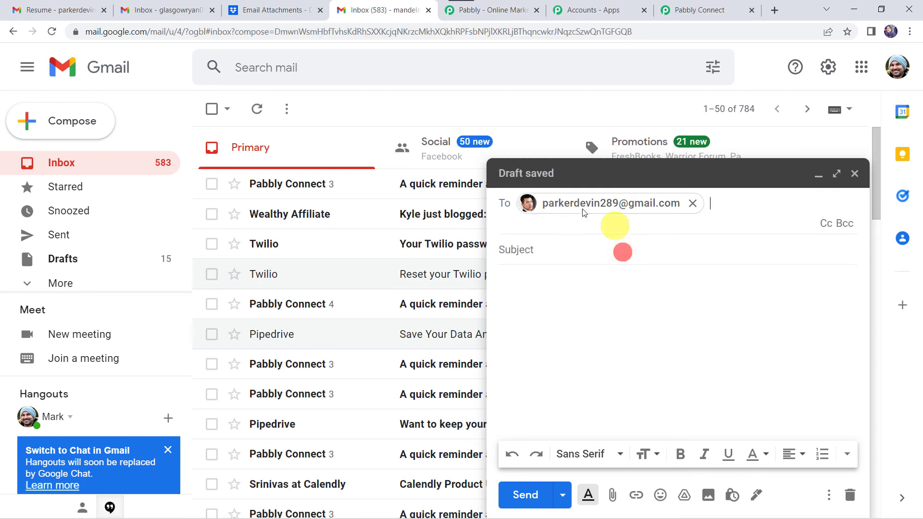
pyautogui.click(524, 248)
pyautogui.write('ActiveCam')
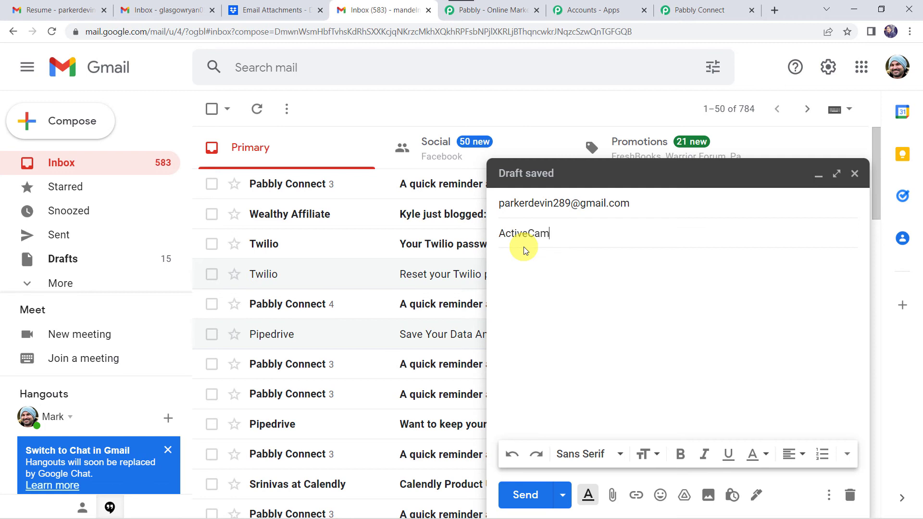
pyautogui.write('paign Issue')
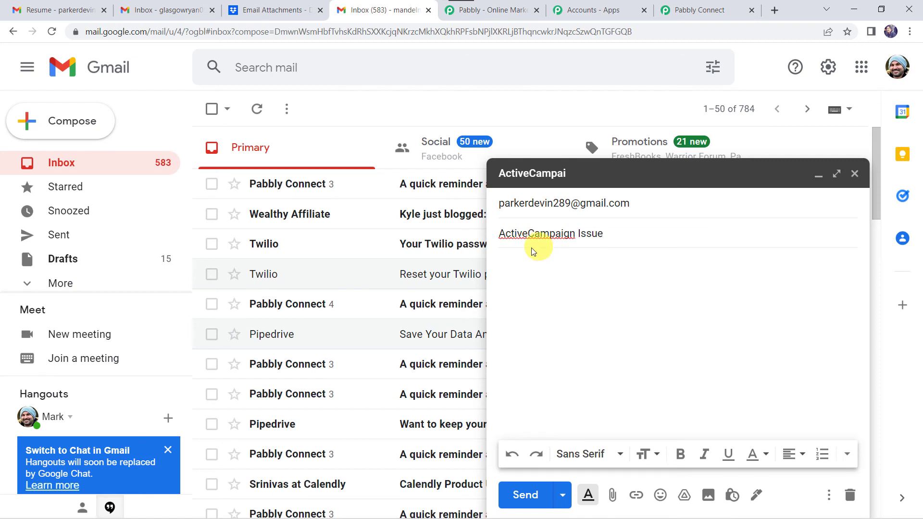
pyautogui.click(526, 265)
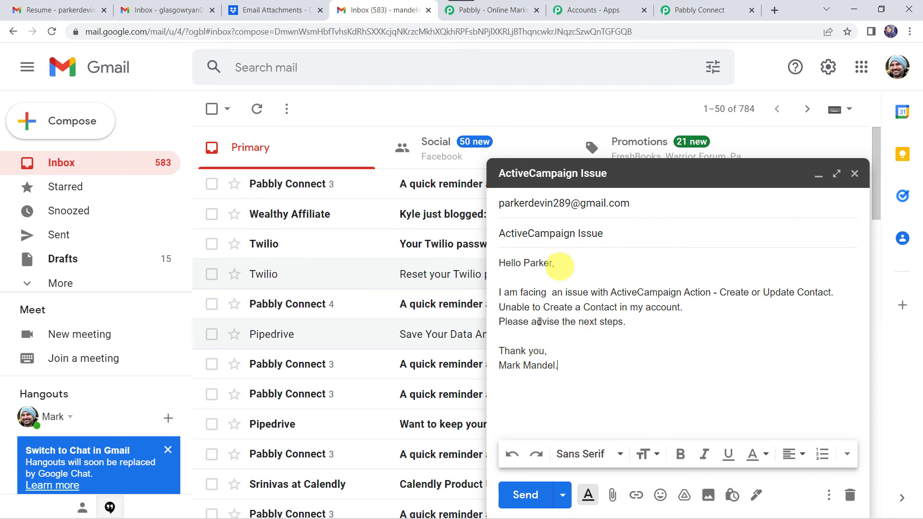
# Attach the Active Campaign Issue PDF from Documents > Uploads and send the email.
pyautogui.click(612, 495)
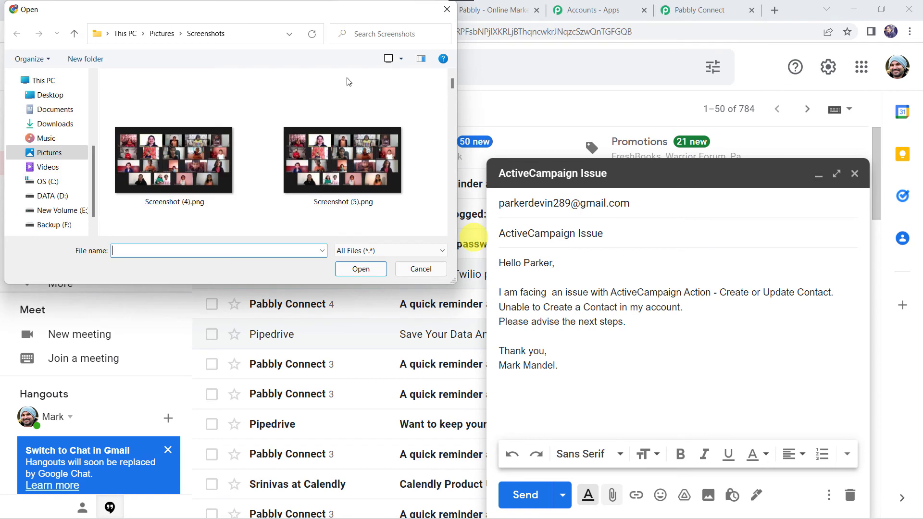
pyautogui.click(55, 110)
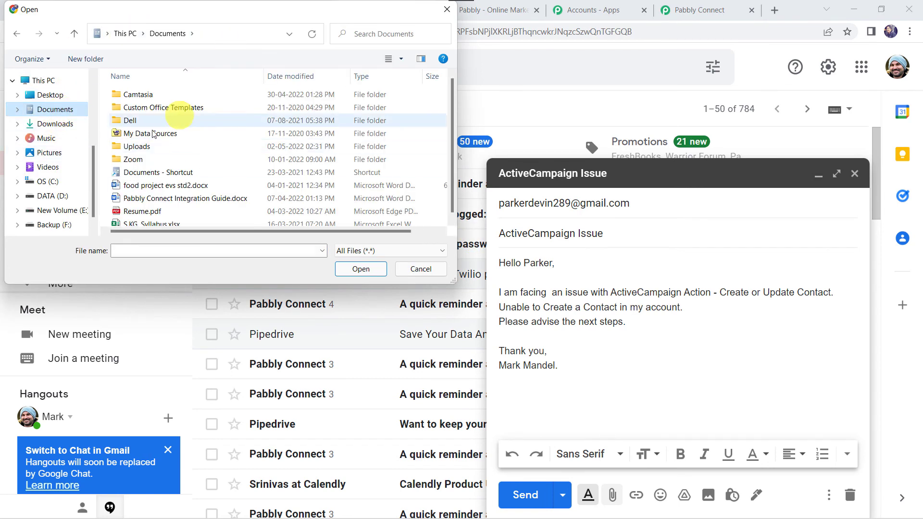
pyautogui.doubleClick(144, 147)
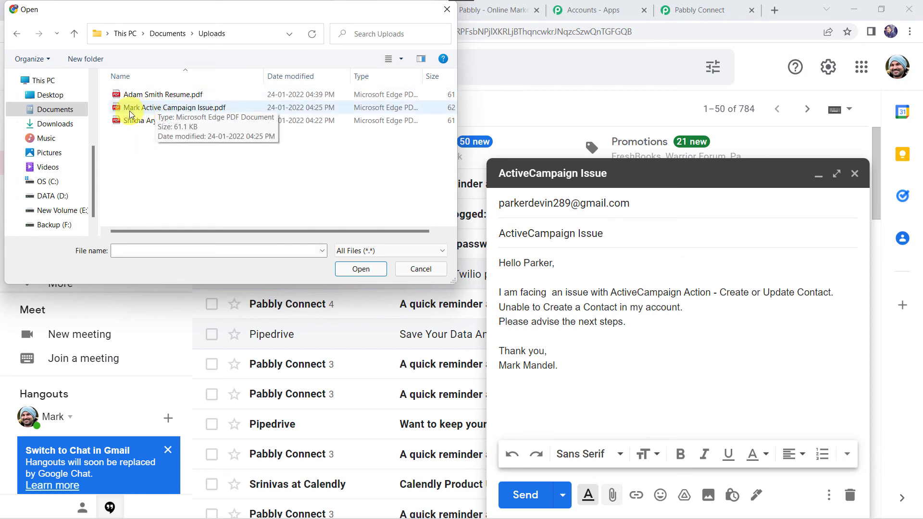
pyautogui.doubleClick(218, 108)
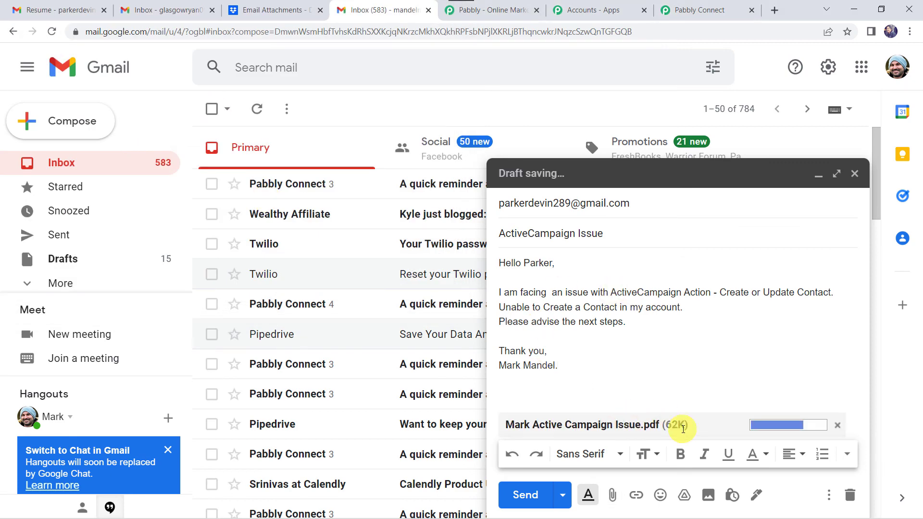
pyautogui.click(531, 495)
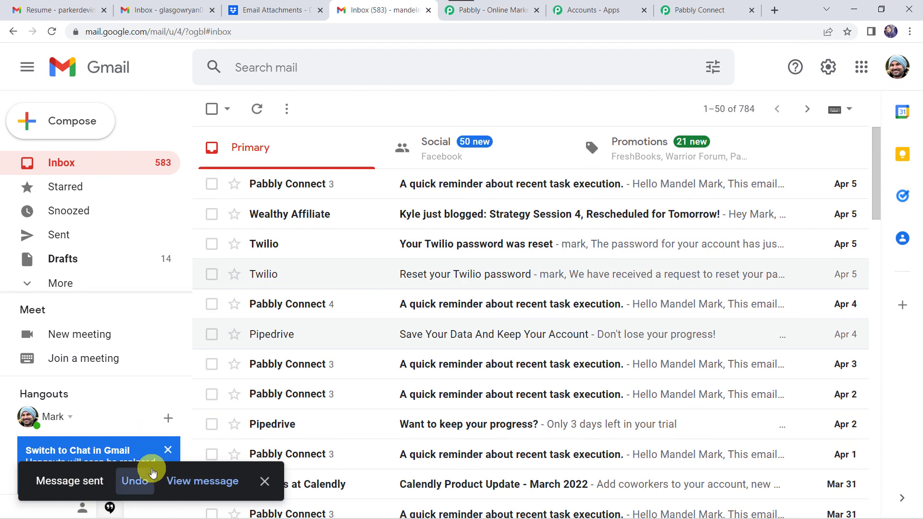
# In the receiving Gmail account, refresh the inbox and open the new ActiveCampaign Issue email.
pyautogui.click(57, 6)
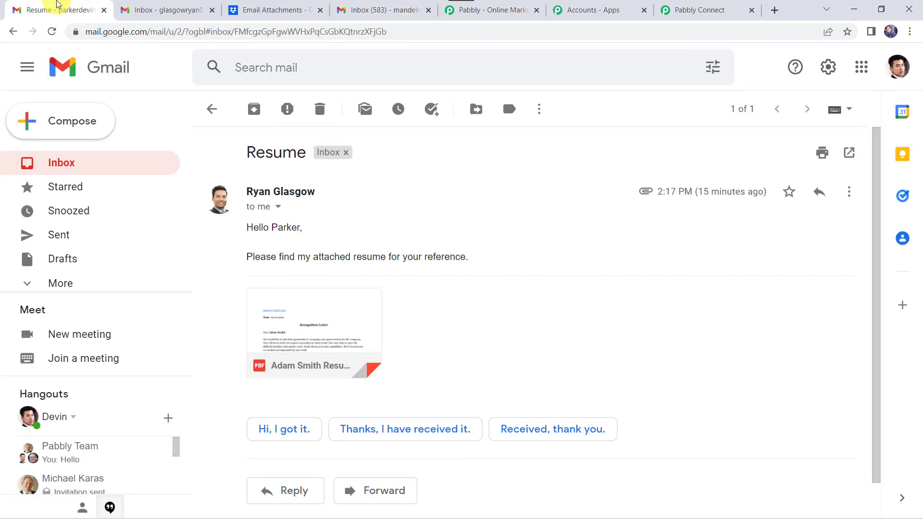
pyautogui.click(217, 109)
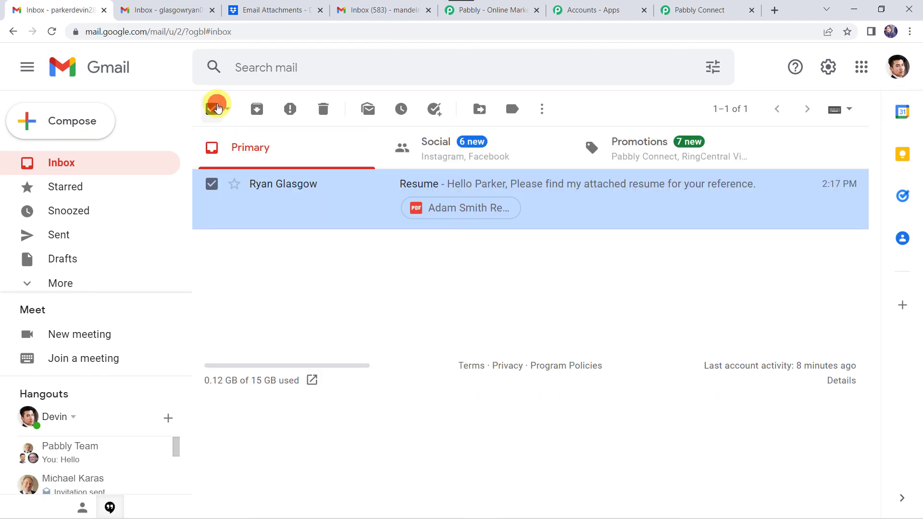
pyautogui.click(72, 163)
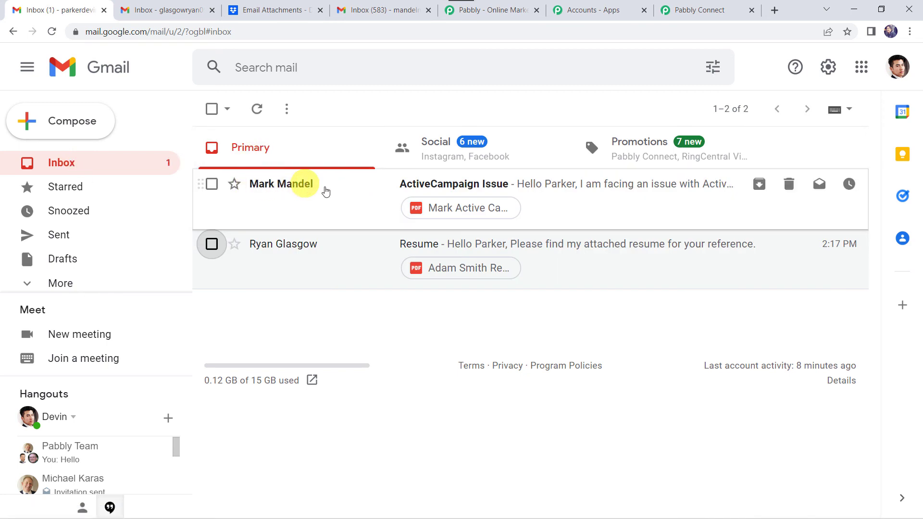
pyautogui.click(491, 184)
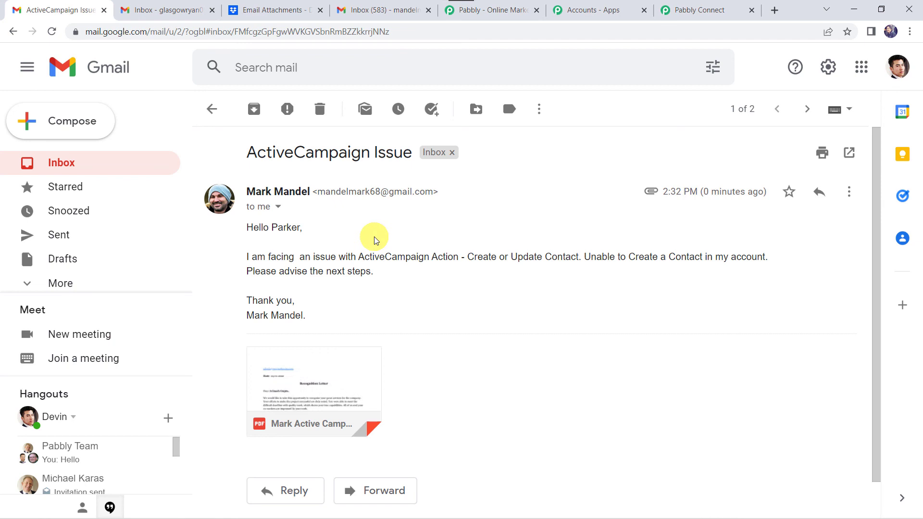
pyautogui.moveTo(339, 423)
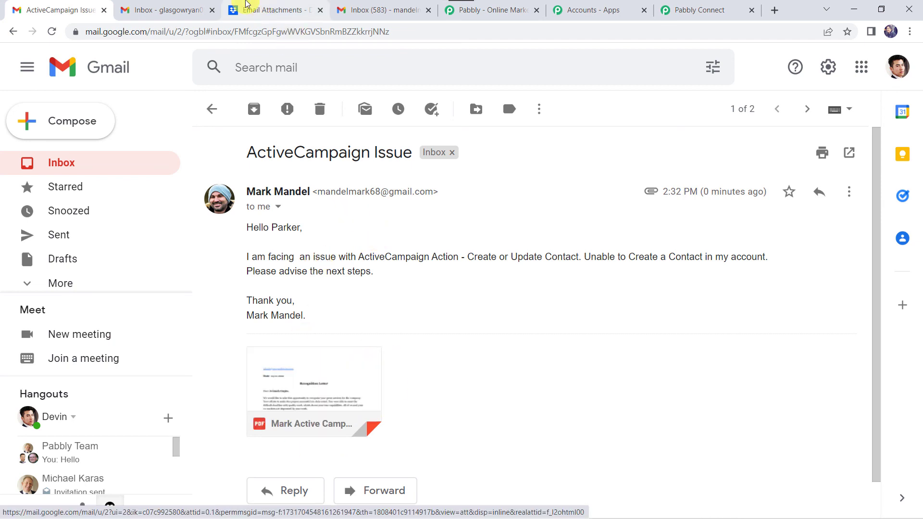
# Check Dropbox's Email Attachments folder for the second auto-uploaded file stamped 14:32:19.
pyautogui.click(272, 5)
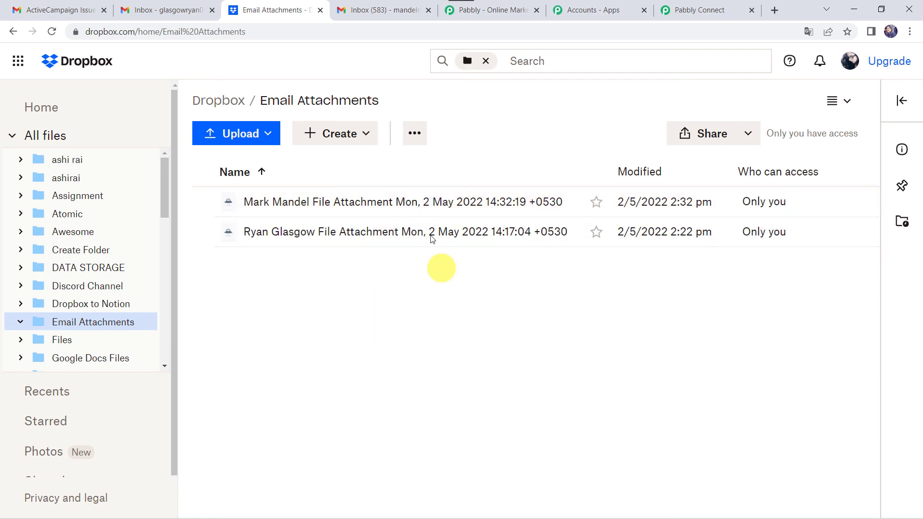
pyautogui.click(689, 10)
# Collapse the Dropbox Upload File action and Email Parser trigger cards in the workflow.
pyautogui.scroll(15, 465, 107)
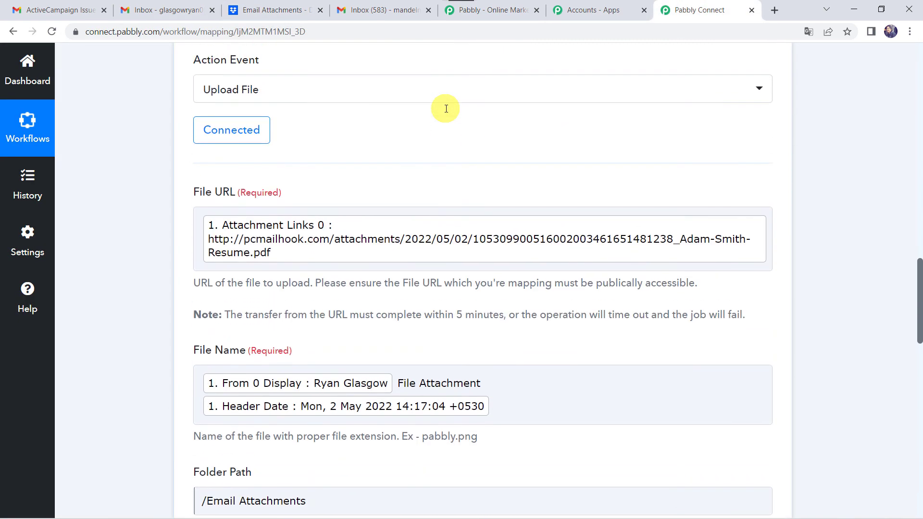
pyautogui.click(469, 346)
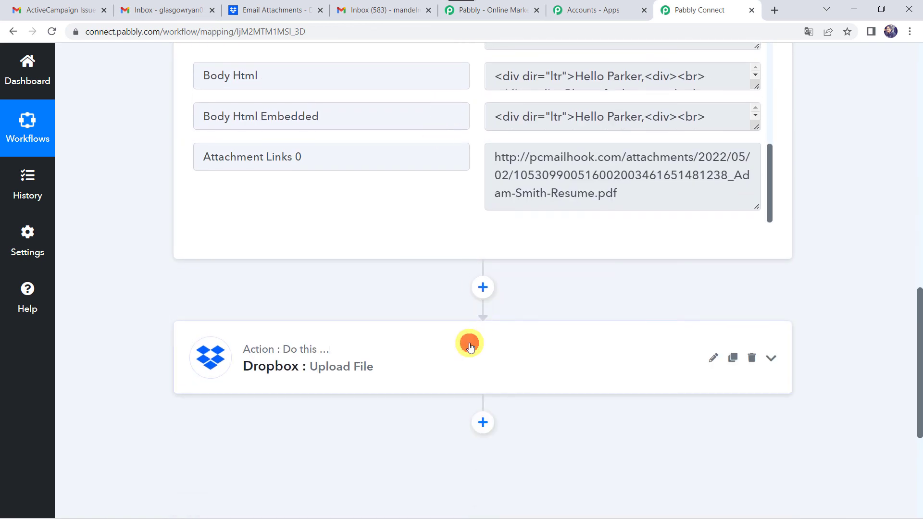
pyautogui.scroll(15, 470, 344)
pyautogui.click(487, 247)
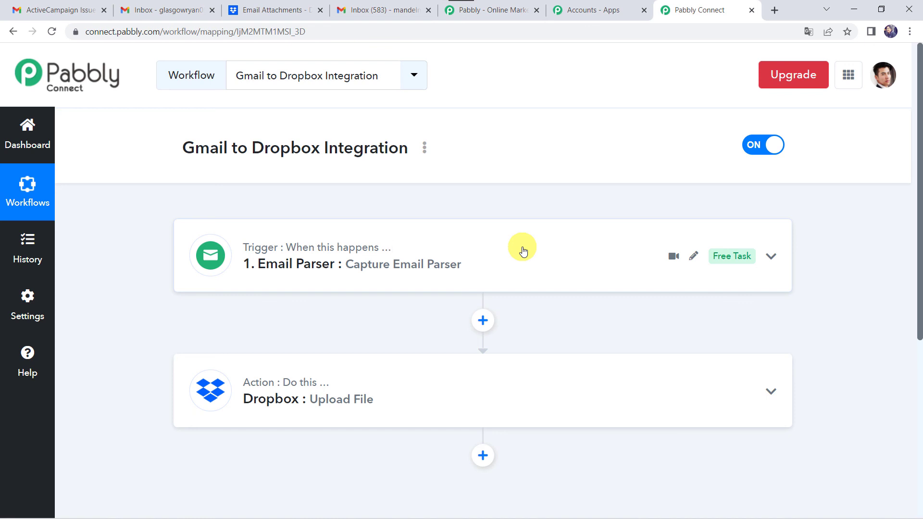
pyautogui.moveTo(267, 274)
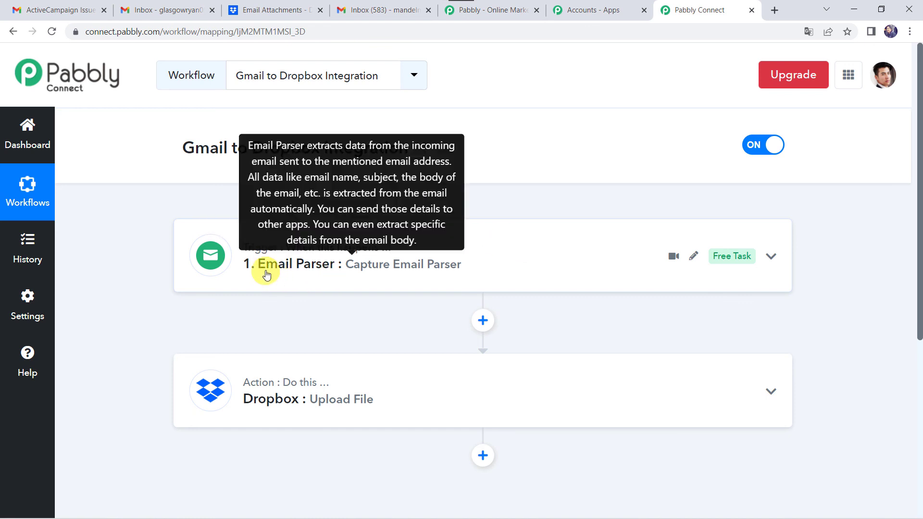